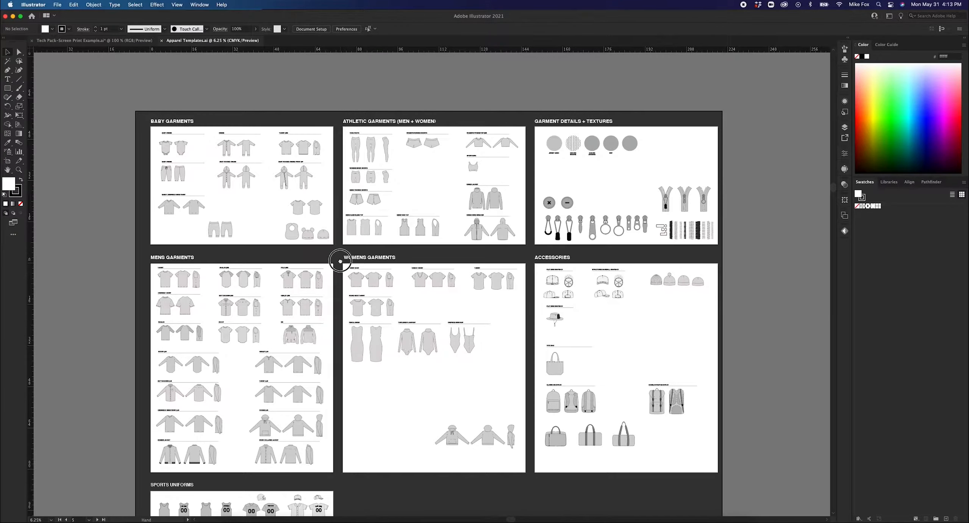
# Copy the front, back and side views of the long-sleeve T-shirt from the Mens Garments templates and switch to the tech pack document
pyautogui.moveTo(343, 254); pyautogui.dragTo(520, 183)
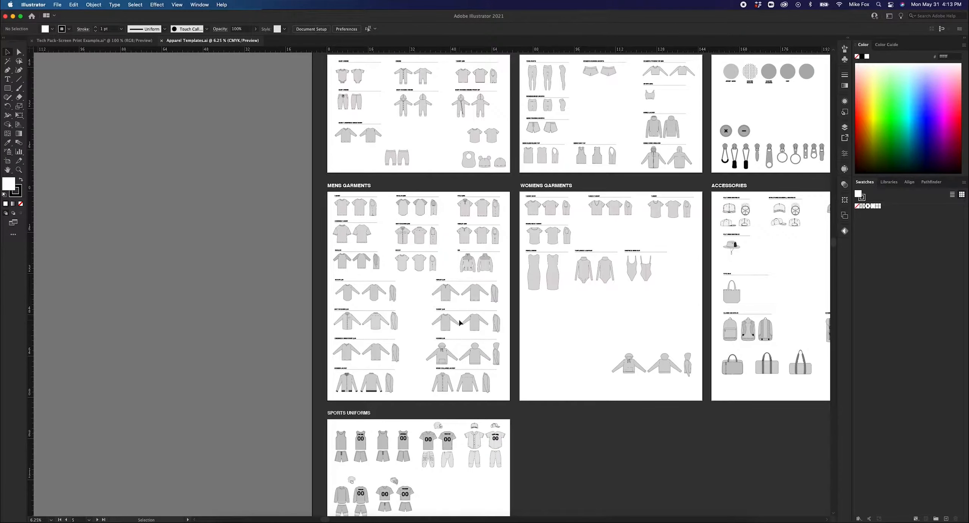
pyautogui.scroll(3, 451, 328)
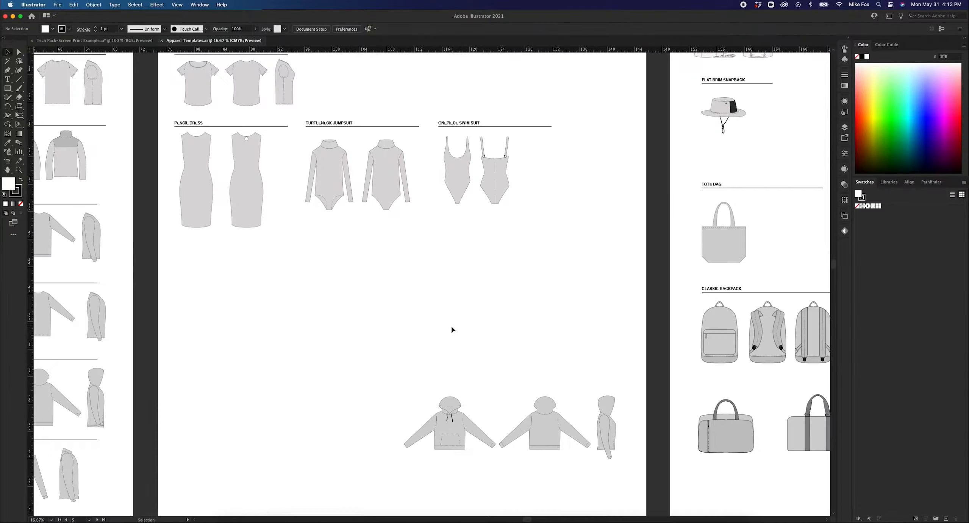
pyautogui.moveTo(221, 294); pyautogui.dragTo(678, 259)
pyautogui.moveTo(584, 315); pyautogui.dragTo(367, 252)
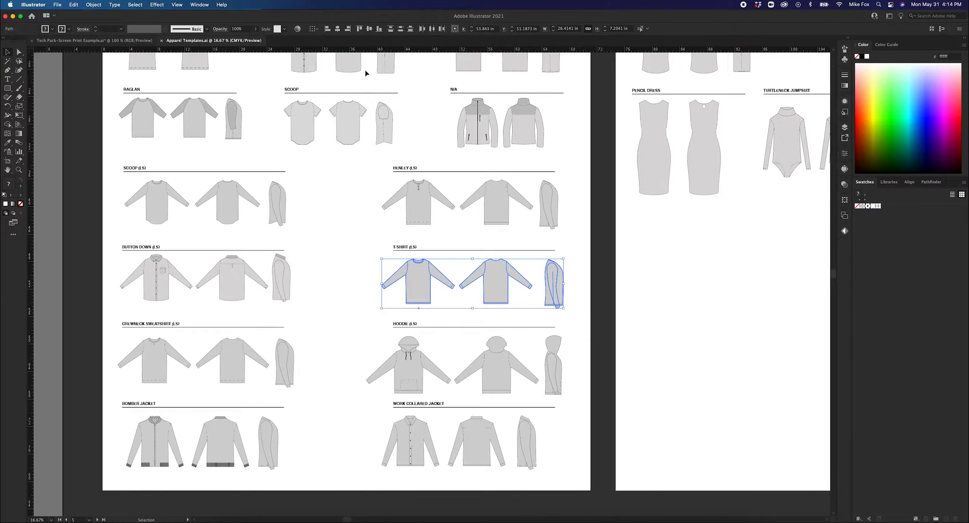
pyautogui.click(121, 40)
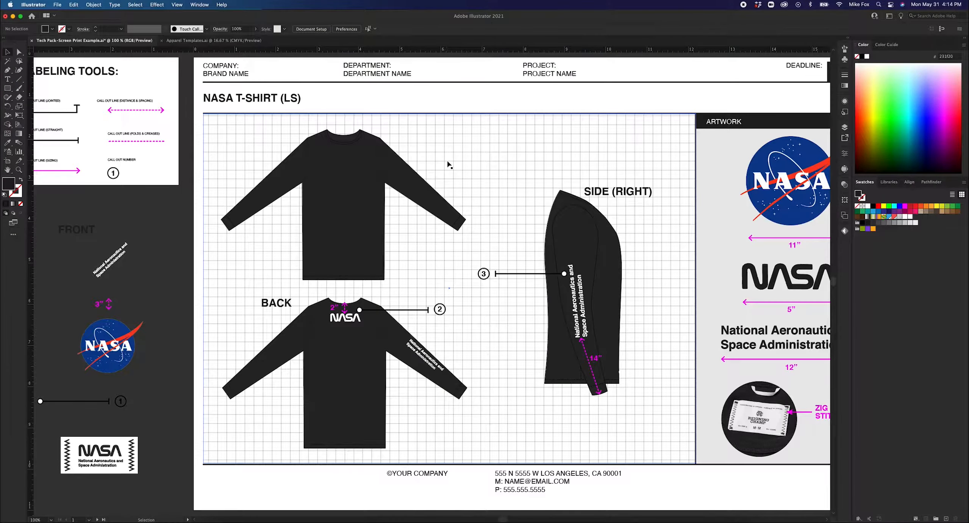
# Paste the copied long-sleeve T-shirt views in a row above the tech pack page, and delete them
pyautogui.scroll(-2, 544, 215)
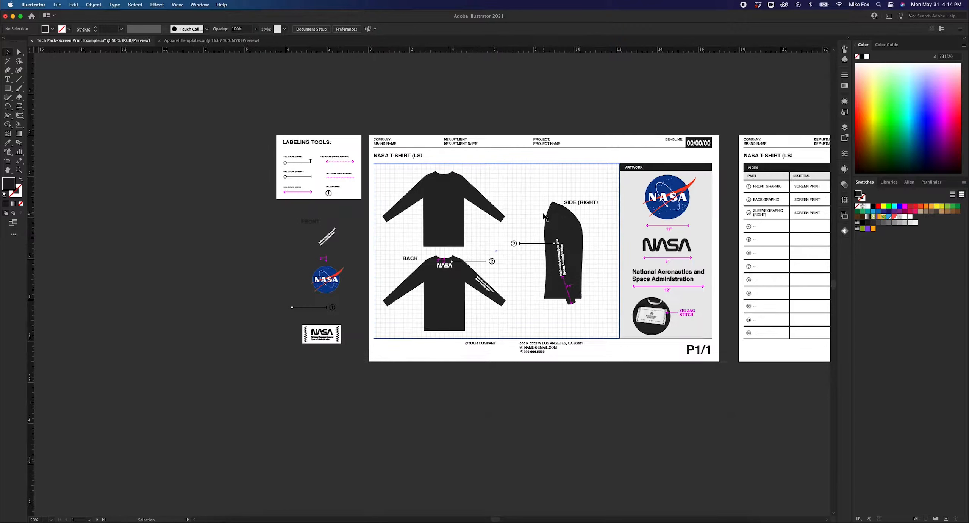
pyautogui.moveTo(556, 115); pyautogui.dragTo(562, 177)
pyautogui.press('cmd+v')
pyautogui.moveTo(515, 256); pyautogui.dragTo(590, 116)
pyautogui.moveTo(779, 66); pyautogui.dragTo(586, 140)
pyautogui.moveTo(419, 147); pyautogui.dragTo(576, 147)
pyautogui.click(737, 130)
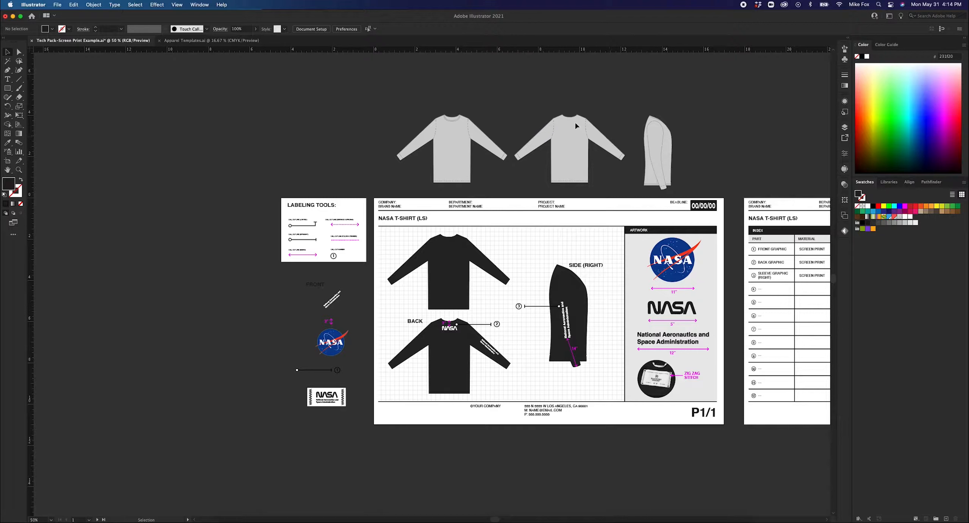
pyautogui.moveTo(370, 102); pyautogui.dragTo(701, 195)
pyautogui.press('Delete')
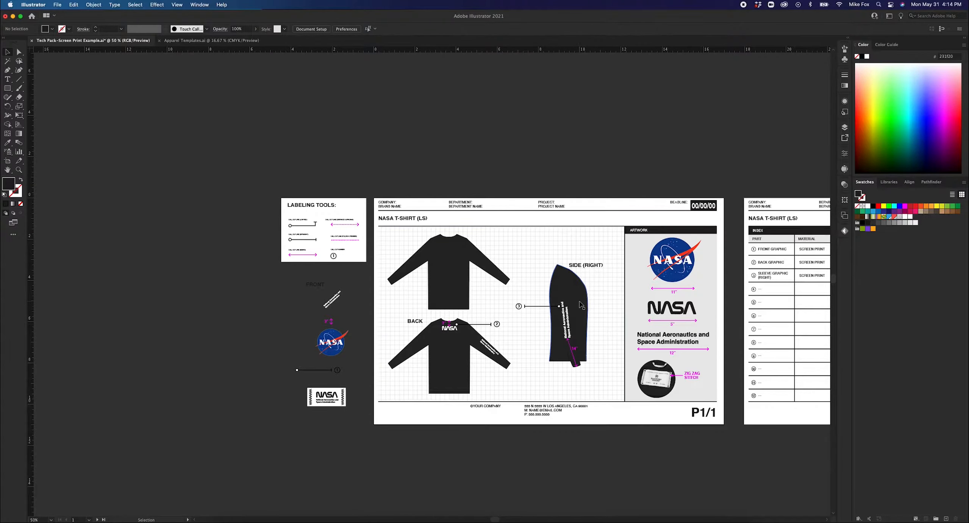
# Fill the front view of the NASA long-sleeve shirt with the light grey swatch
pyautogui.scroll(-2, 445, 277)
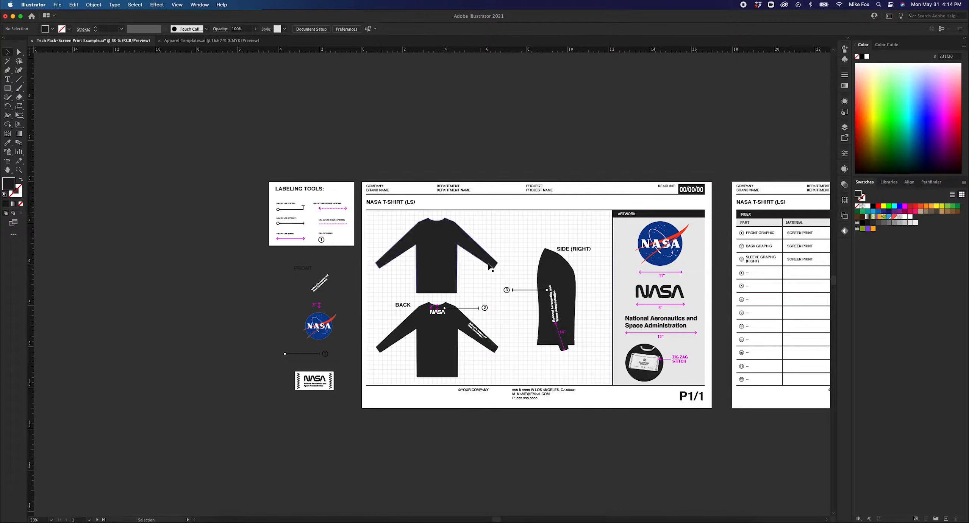
pyautogui.press('super+equal')
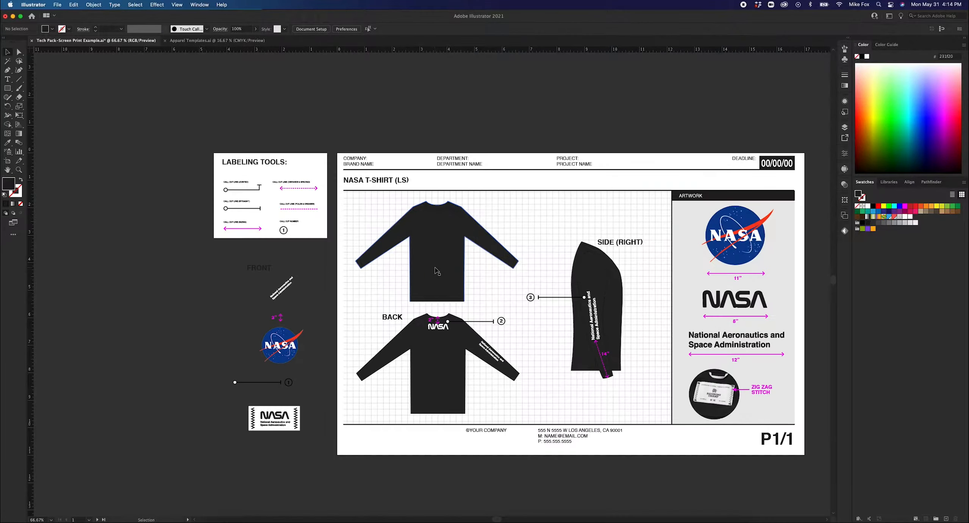
pyautogui.moveTo(454, 222); pyautogui.dragTo(519, 244)
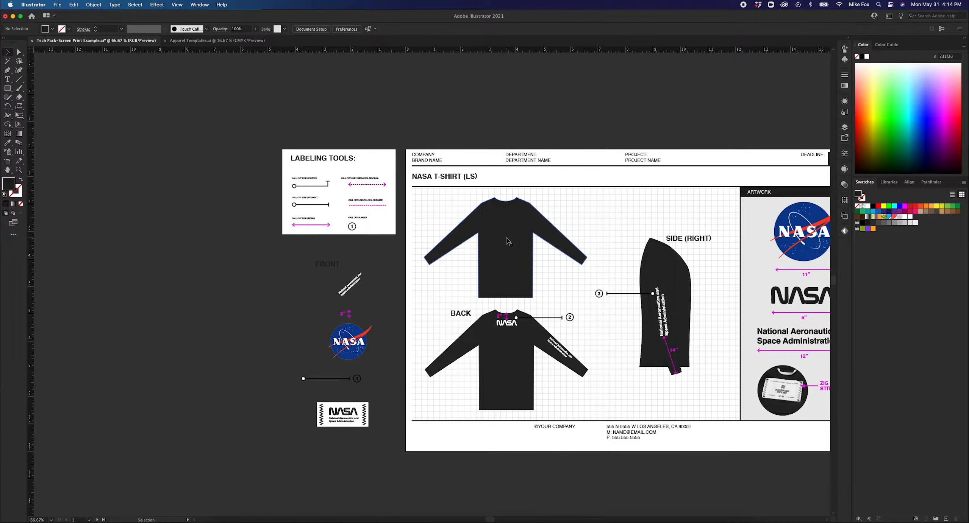
pyautogui.click(505, 245)
pyautogui.press('i')
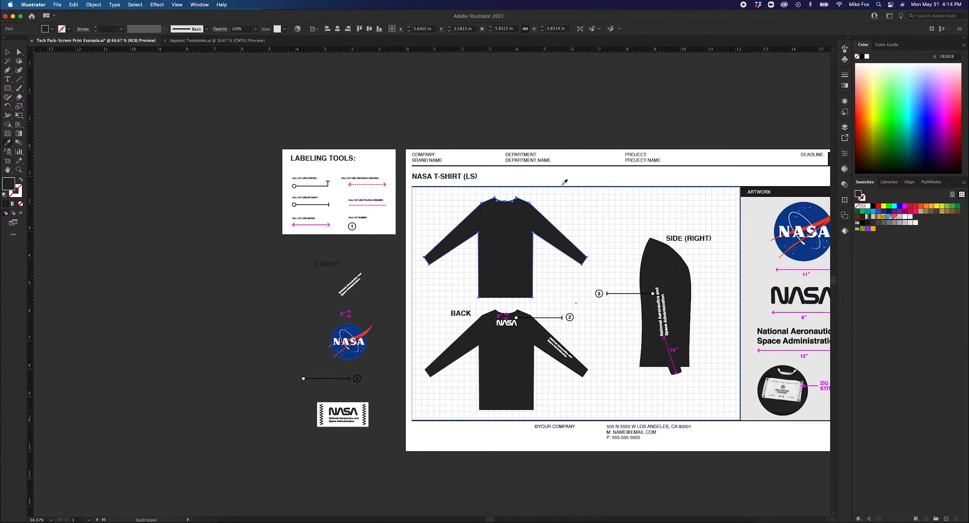
pyautogui.press('v')
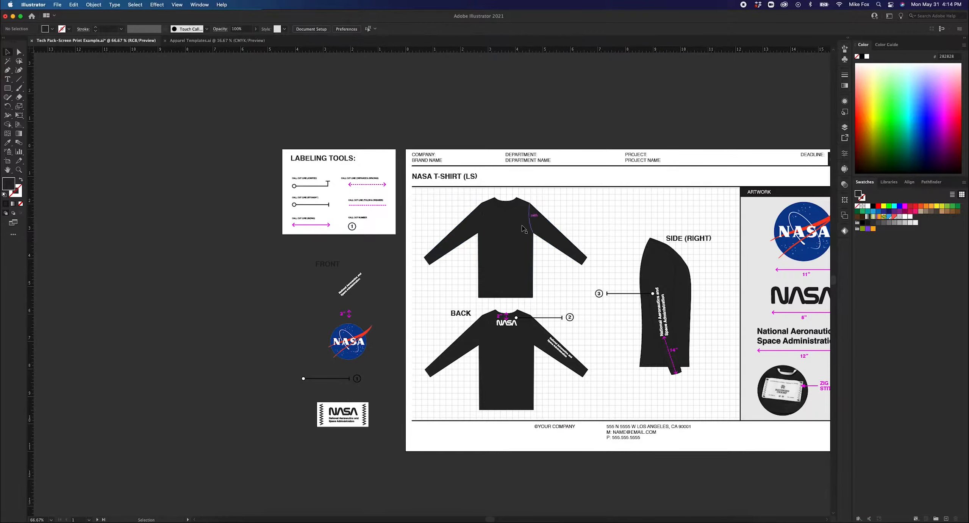
pyautogui.click(915, 223)
pyautogui.click(552, 194)
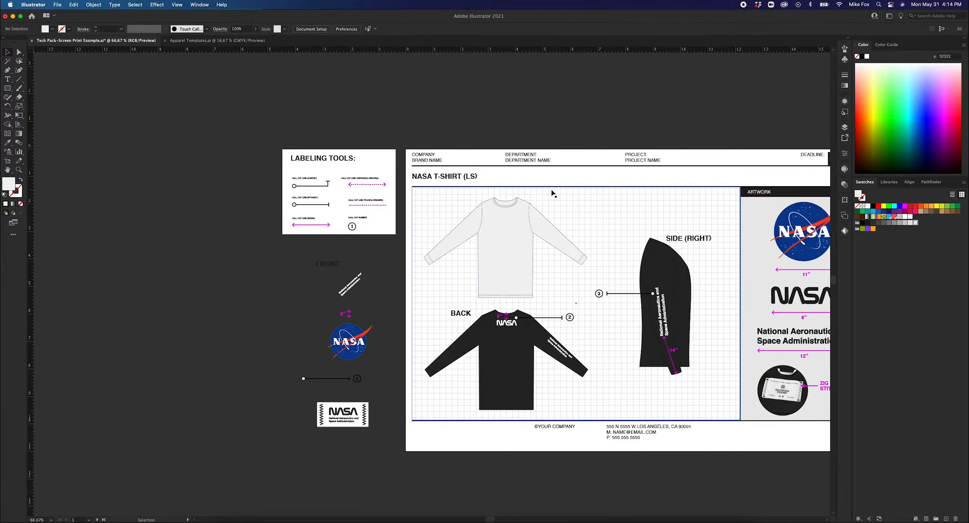
# Recolour the front shirt by sampling the black fill of the back shirt with the Eyedropper
pyautogui.scroll(2, 544, 225)
pyautogui.moveTo(557, 231); pyautogui.dragTo(546, 135)
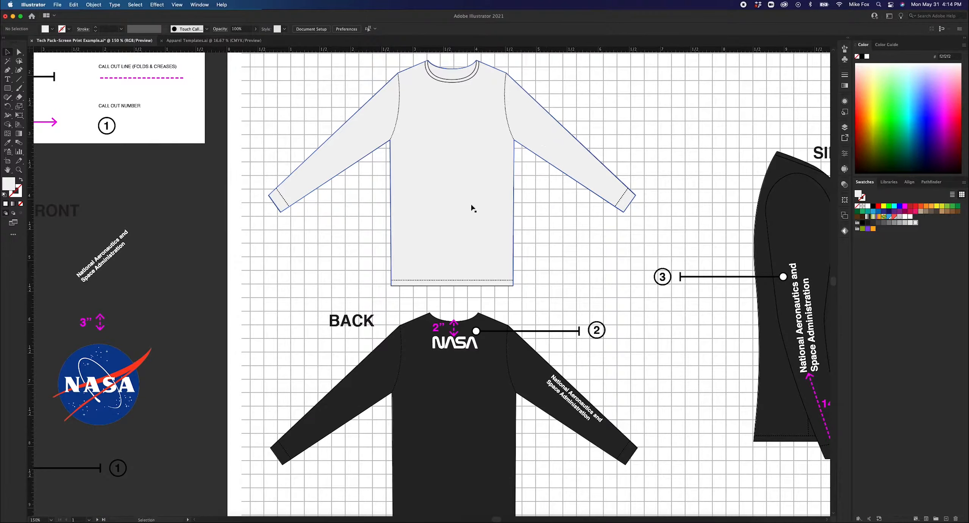
pyautogui.click(466, 179)
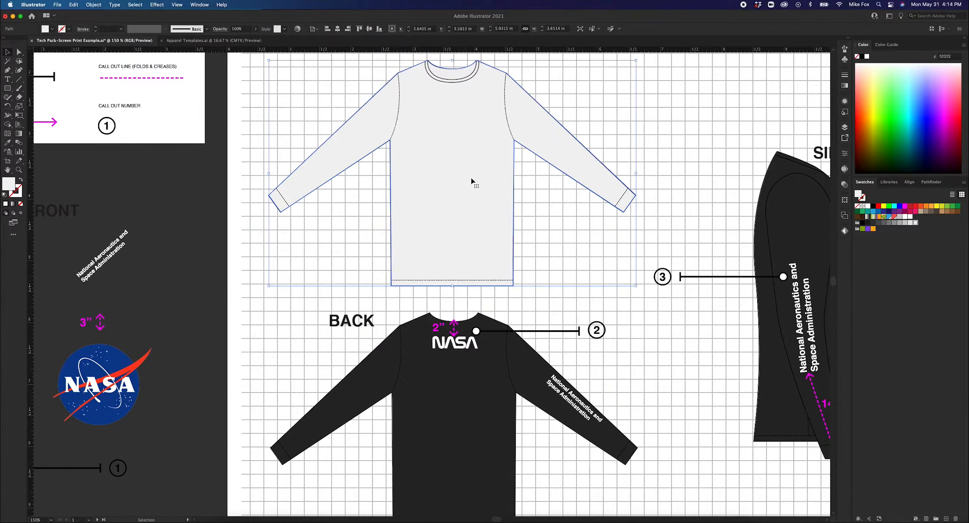
pyautogui.click(475, 179)
pyautogui.moveTo(476, 181)
pyautogui.mouseDown()
pyautogui.moveTo(505, 184)
pyautogui.moveTo(469, 164)
pyautogui.mouseUp()
pyautogui.press('i')
pyautogui.click(463, 382)
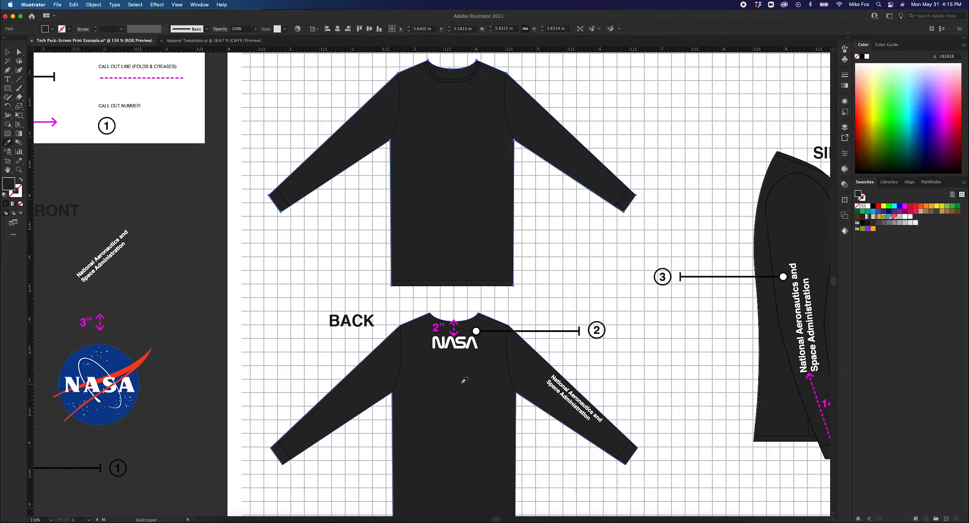
pyautogui.press('v')
# Place the round NASA logo on the front shirt's chest and the slanted "National Aeronautics and Space Administration" text on its sleeve
pyautogui.moveTo(181, 298); pyautogui.dragTo(333, 227)
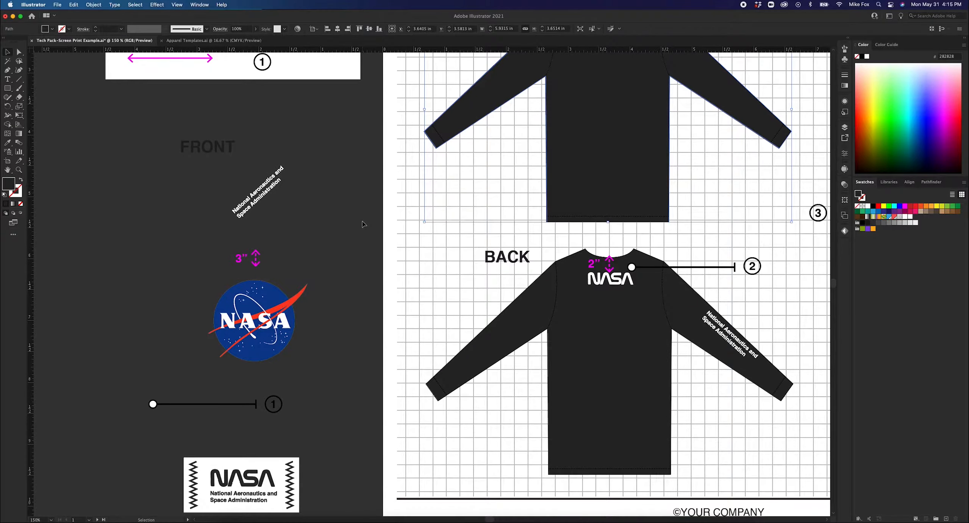
pyautogui.scroll(-1, 362, 223)
pyautogui.moveTo(362, 223); pyautogui.dragTo(333, 268)
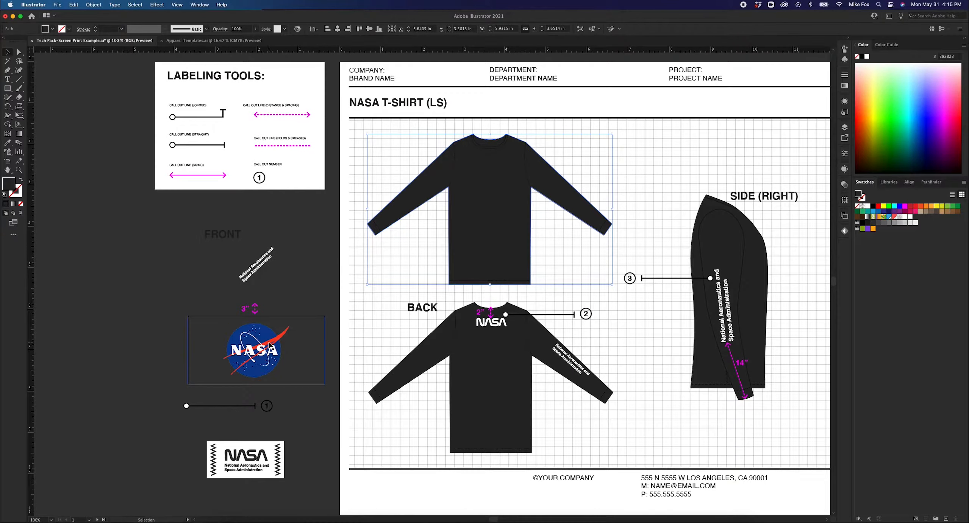
pyautogui.moveTo(266, 349); pyautogui.dragTo(484, 182)
pyautogui.moveTo(266, 255); pyautogui.dragTo(416, 185)
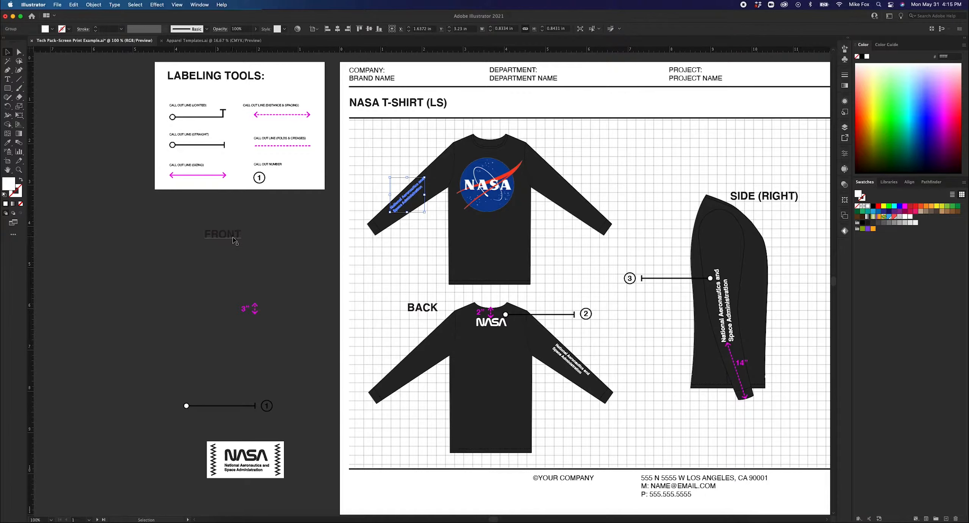
# Place the NASA zig-zag label on the front shirt, scaled down to about 0.23 in wide, near the right corner of its hem
pyautogui.moveTo(256, 446); pyautogui.dragTo(496, 247)
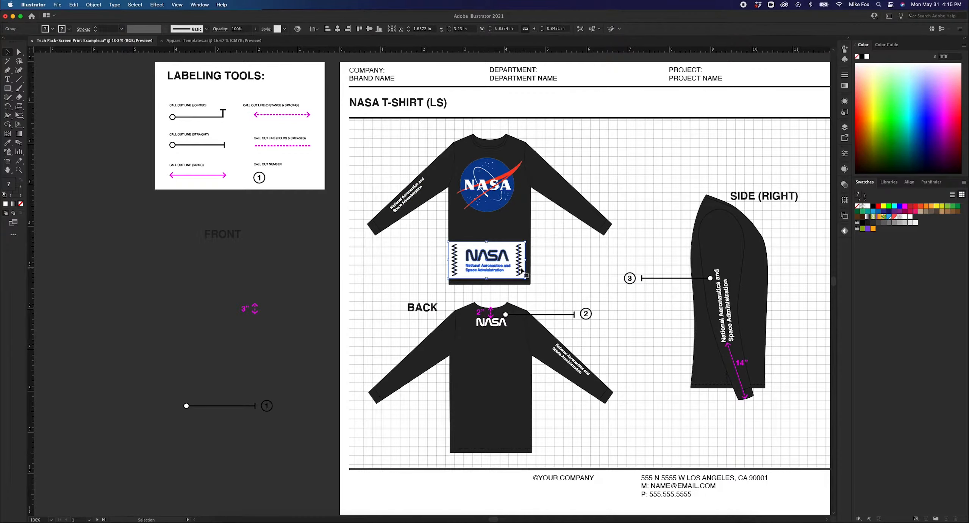
pyautogui.scroll(2, 503, 263)
pyautogui.scroll(3, 503, 265)
pyautogui.moveTo(343, 201); pyautogui.dragTo(559, 297)
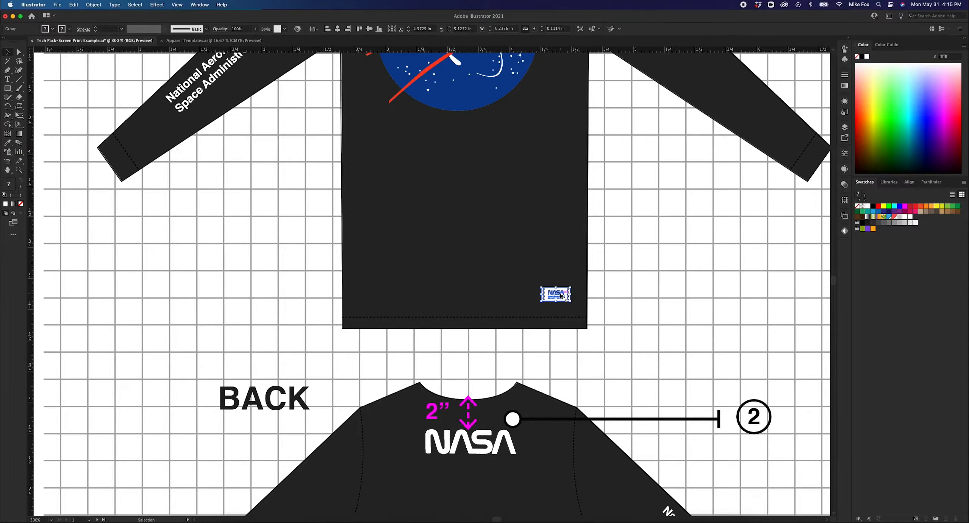
# Place the FRONT heading beside the front shirt and the 3” spacing mark between its collar and the NASA logo
pyautogui.scroll(-3, 558, 296)
pyautogui.click(239, 273)
pyautogui.moveTo(234, 264); pyautogui.dragTo(336, 280)
pyautogui.moveTo(230, 252); pyautogui.dragTo(517, 121)
pyautogui.click(247, 307)
pyautogui.moveTo(277, 289); pyautogui.dragTo(234, 266)
pyautogui.moveTo(188, 324); pyautogui.dragTo(567, 104)
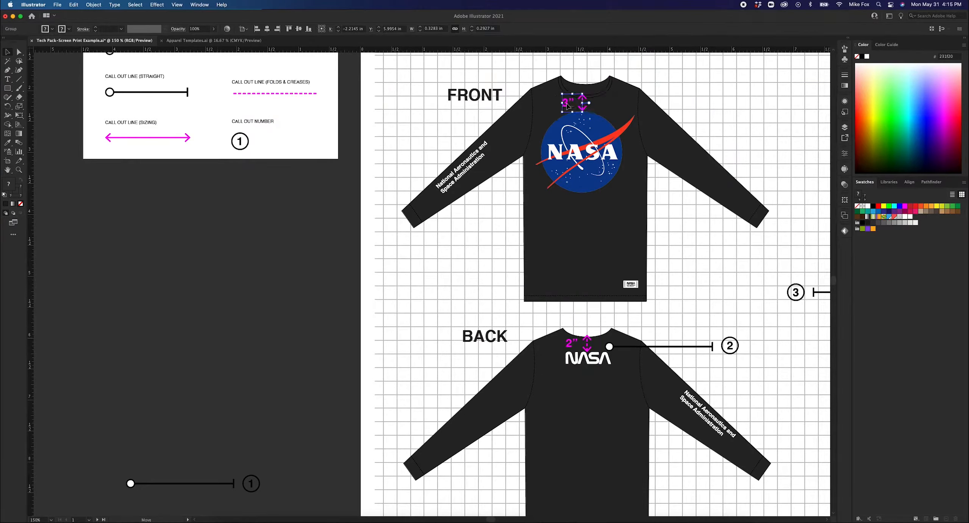
# Place the number 1 call-out line with its dot on the front shirt's round NASA logo
pyautogui.click(237, 363)
pyautogui.moveTo(100, 450); pyautogui.dragTo(262, 496)
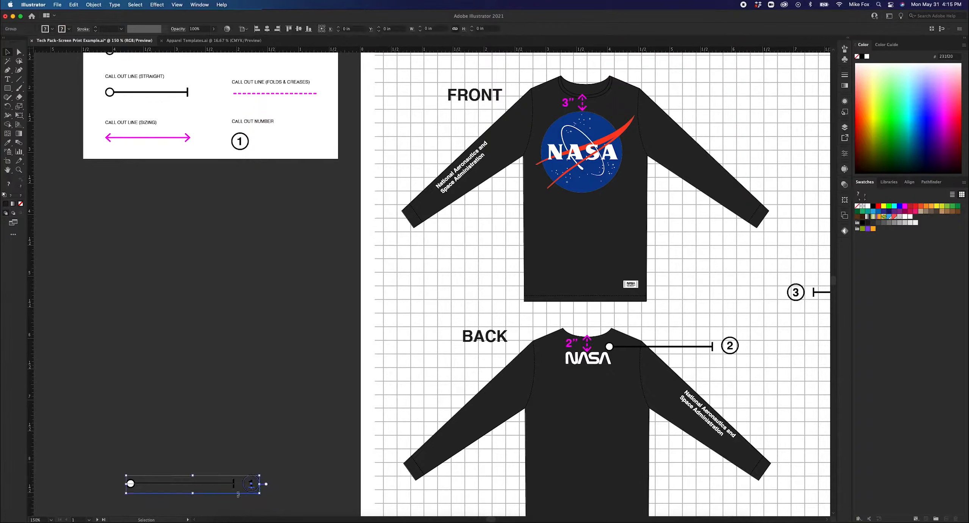
pyautogui.moveTo(193, 487); pyautogui.dragTo(675, 123)
pyautogui.click(227, 324)
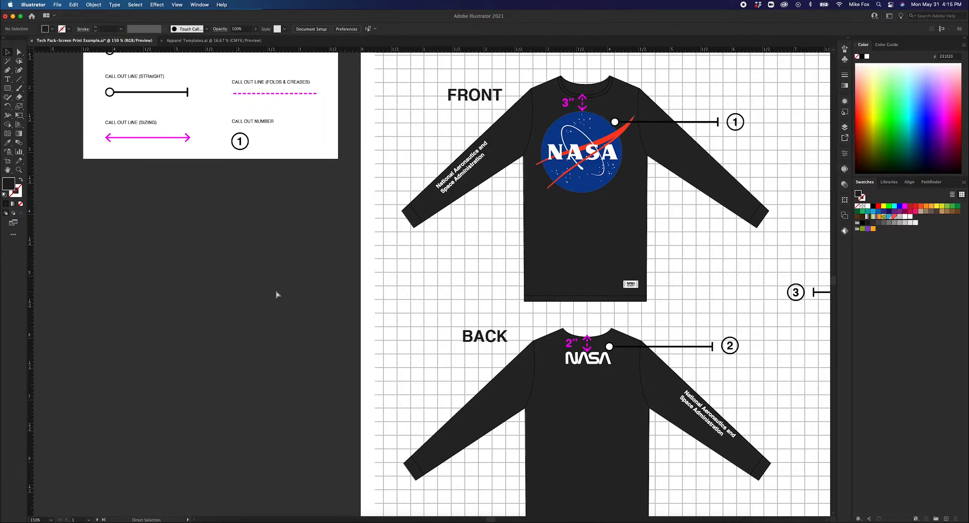
# Place a copy of the dashed distance and spacing call-out line under the front shirt's lettered sleeve
pyautogui.press('v')
pyautogui.hscroll(-1, 276, 295)
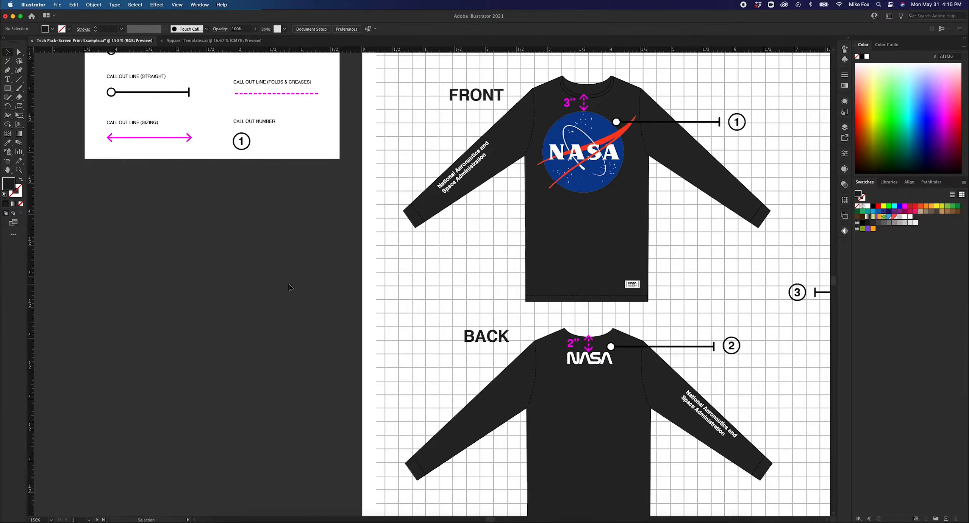
pyautogui.scroll(-1, 289, 288)
pyautogui.moveTo(490, 302); pyautogui.dragTo(457, 321)
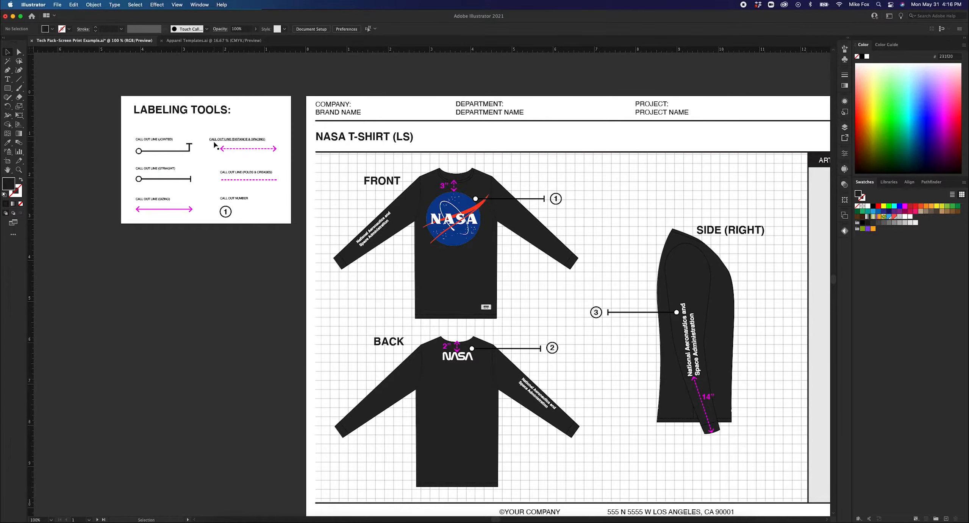
pyautogui.scroll(1, 214, 143)
pyautogui.hscroll(4, 351, 164)
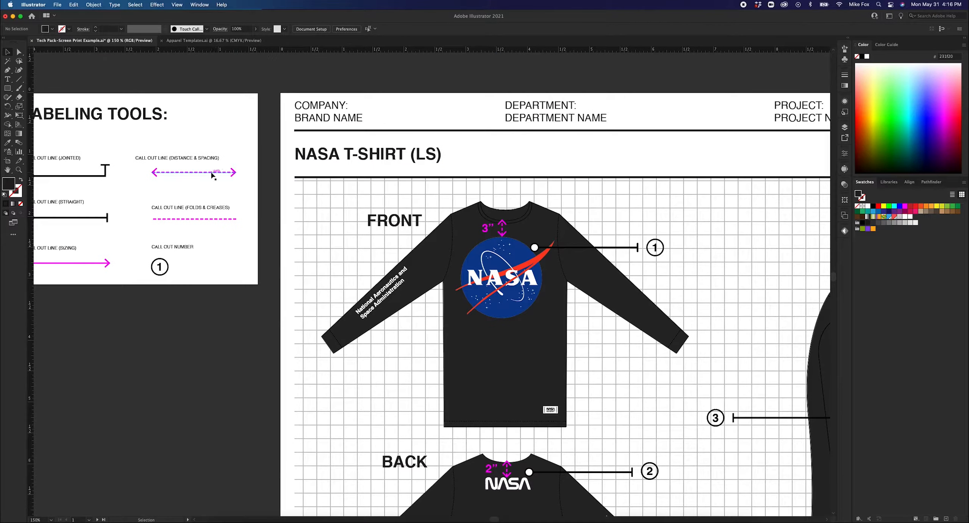
pyautogui.moveTo(209, 175); pyautogui.dragTo(435, 357)
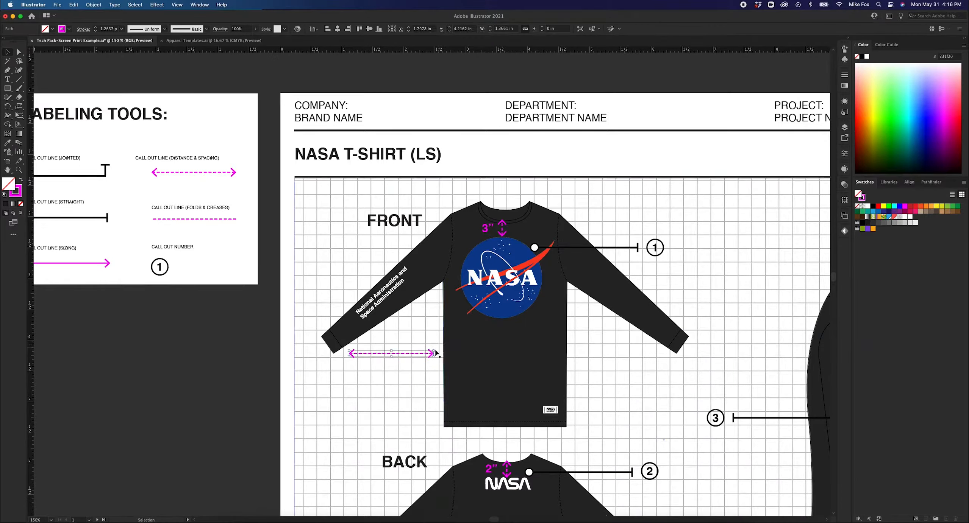
pyautogui.click(233, 378)
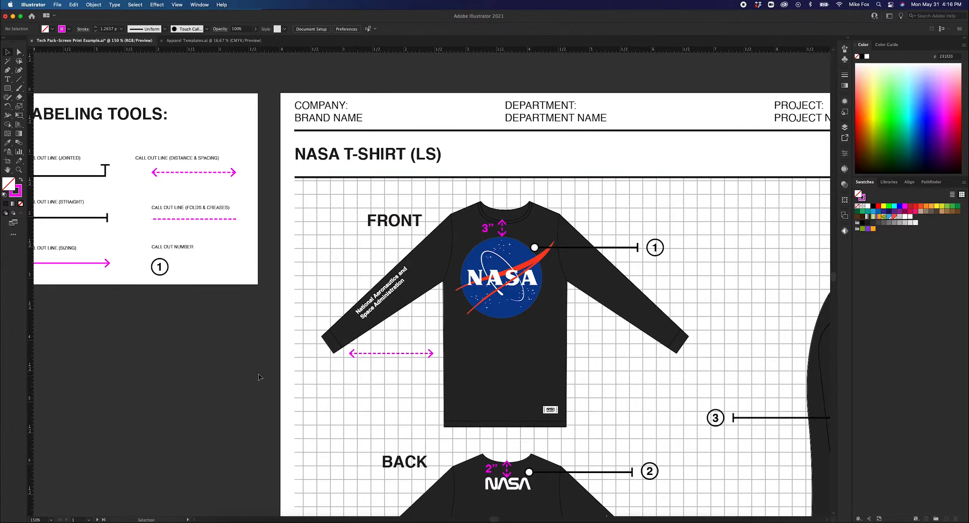
# Reposition one end anchor of the dashed call-out line under the sleeve with Direct Selection, and delete the line
pyautogui.press('a')
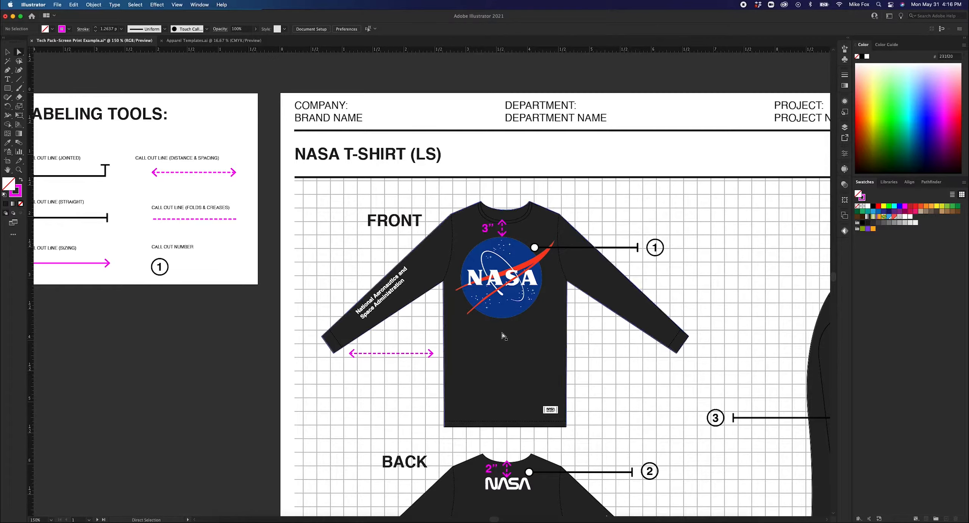
pyautogui.scroll(3, 432, 356)
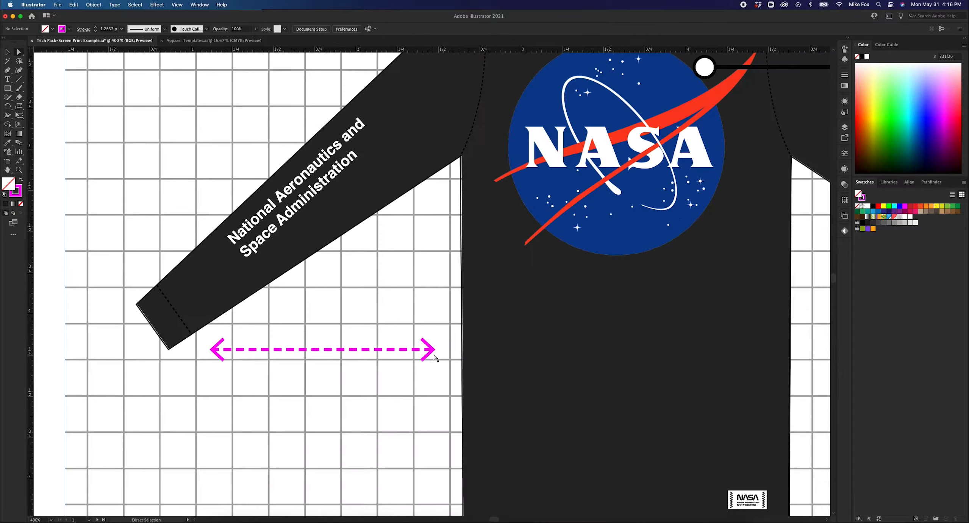
pyautogui.click(433, 354)
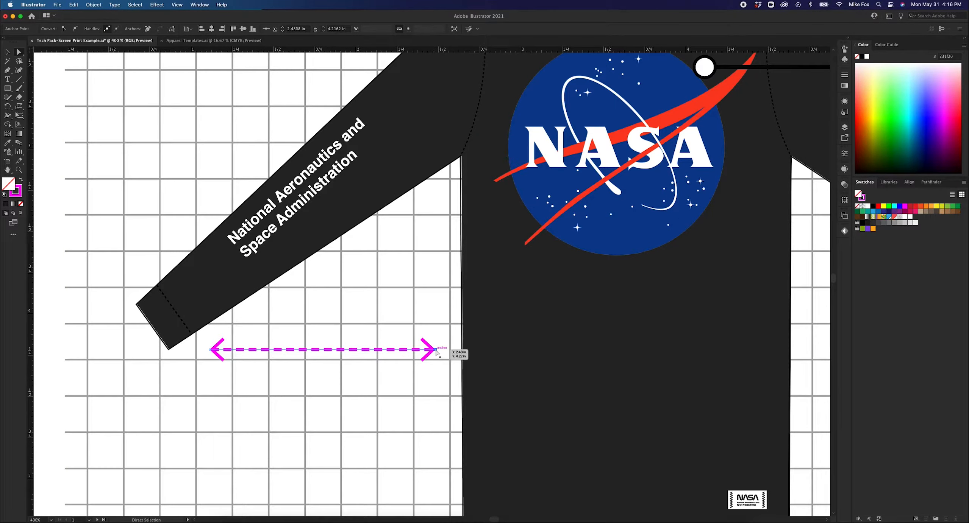
pyautogui.moveTo(436, 353); pyautogui.dragTo(368, 331)
pyautogui.press('BackSpace')
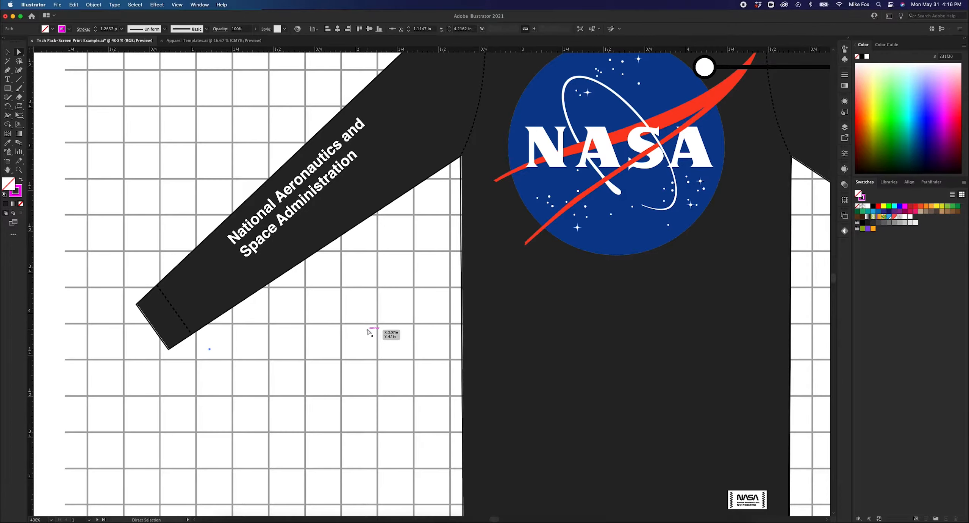
pyautogui.scroll(-4, 367, 330)
pyautogui.click(243, 324)
pyautogui.moveTo(527, 279); pyautogui.dragTo(361, 207)
pyautogui.moveTo(523, 221); pyautogui.dragTo(520, 221)
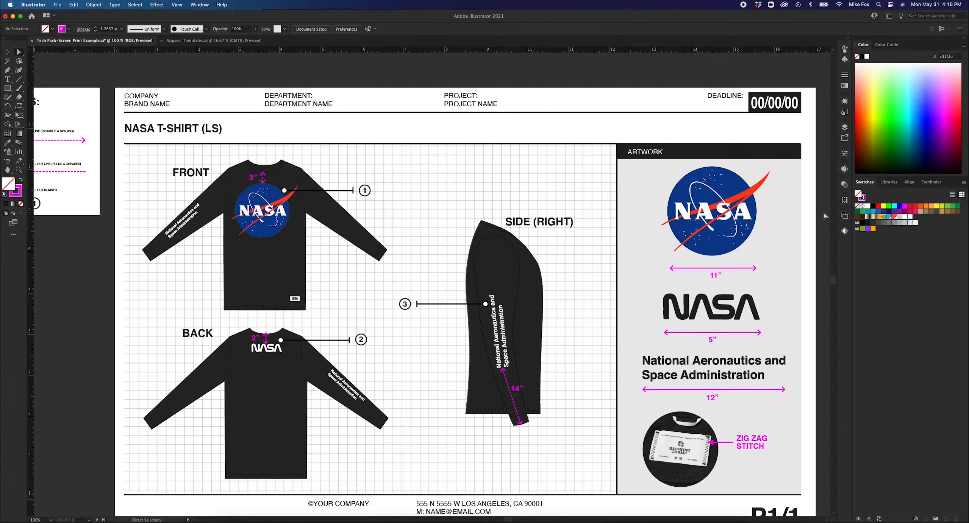
pyautogui.hscroll(2, 824, 216)
pyautogui.scroll(-1, 824, 216)
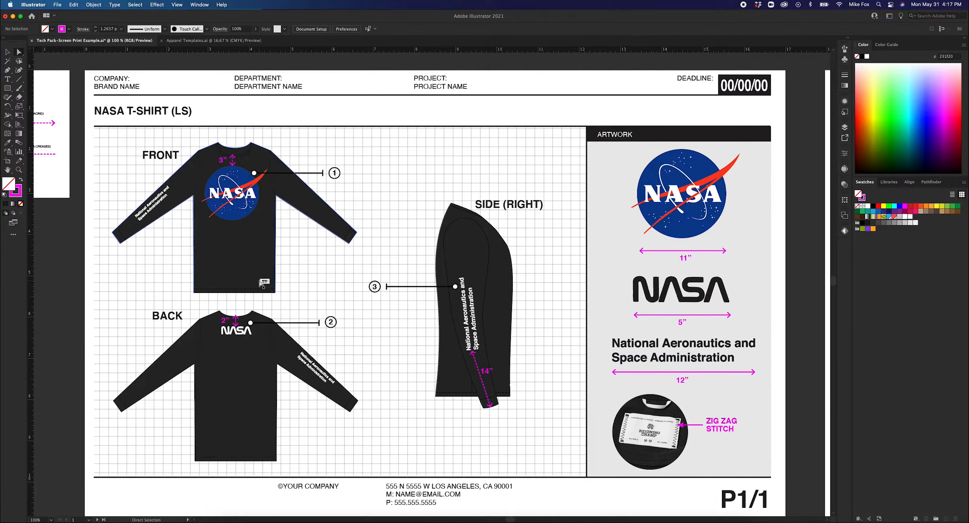
# Examine the artwork panel's dimensions and zig zag stitch label, and the front shirt's call-outs on the first page
pyautogui.scroll(5, 260, 284)
pyautogui.scroll(-5, 257, 284)
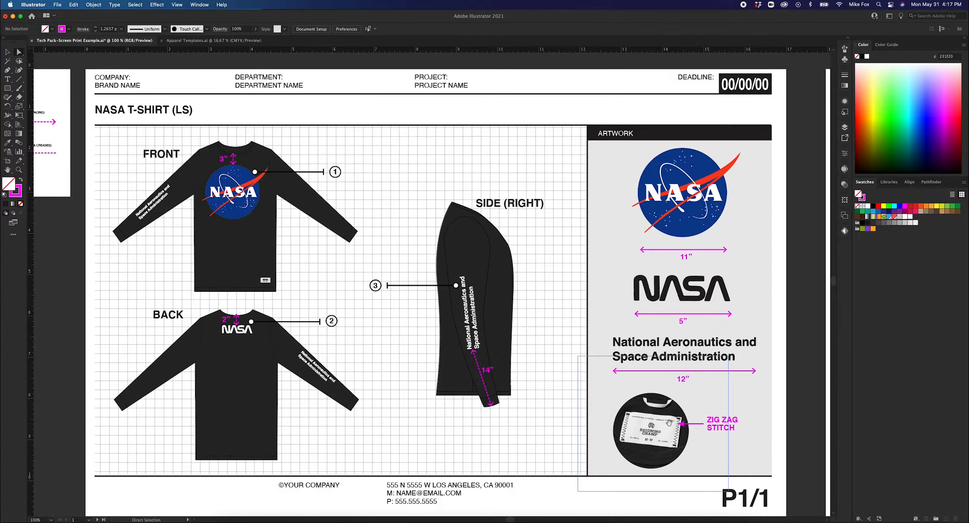
pyautogui.moveTo(669, 428); pyautogui.dragTo(632, 363)
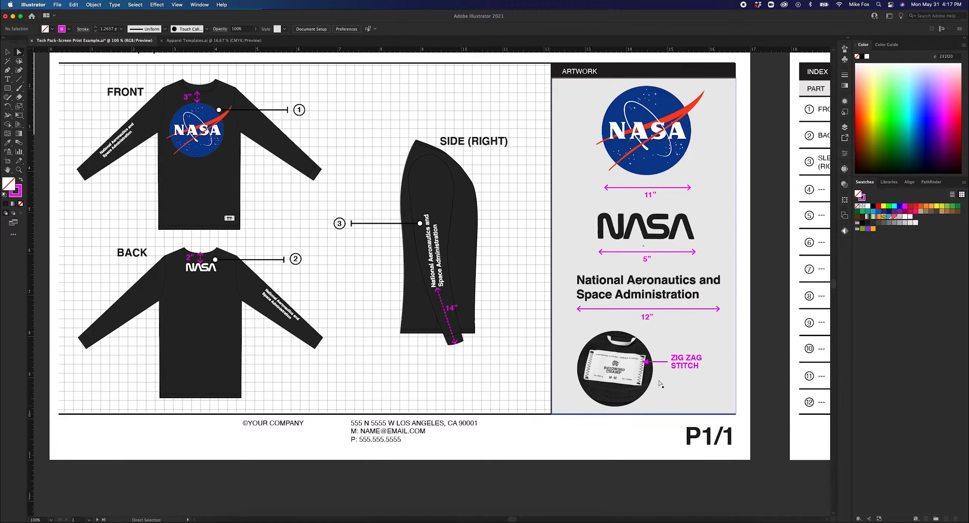
pyautogui.scroll(2, 633, 363)
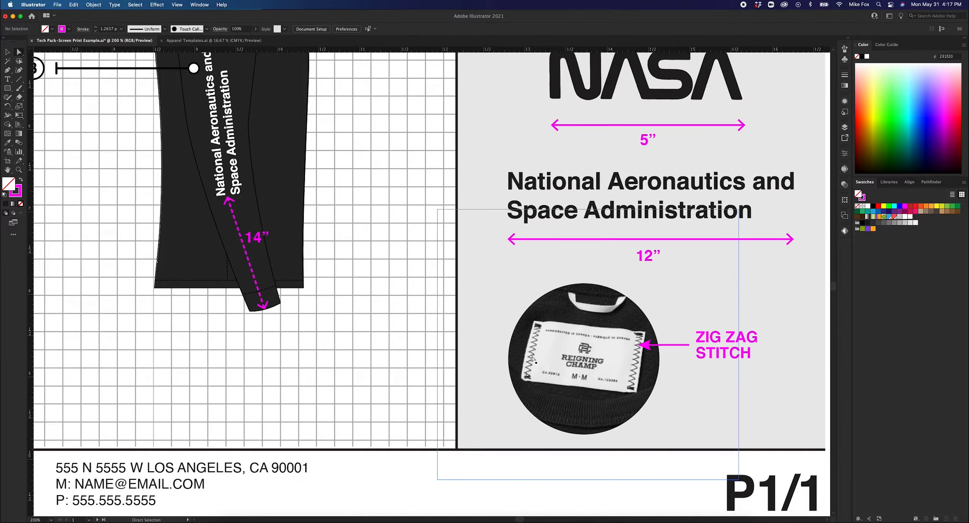
pyautogui.scroll(-2, 721, 320)
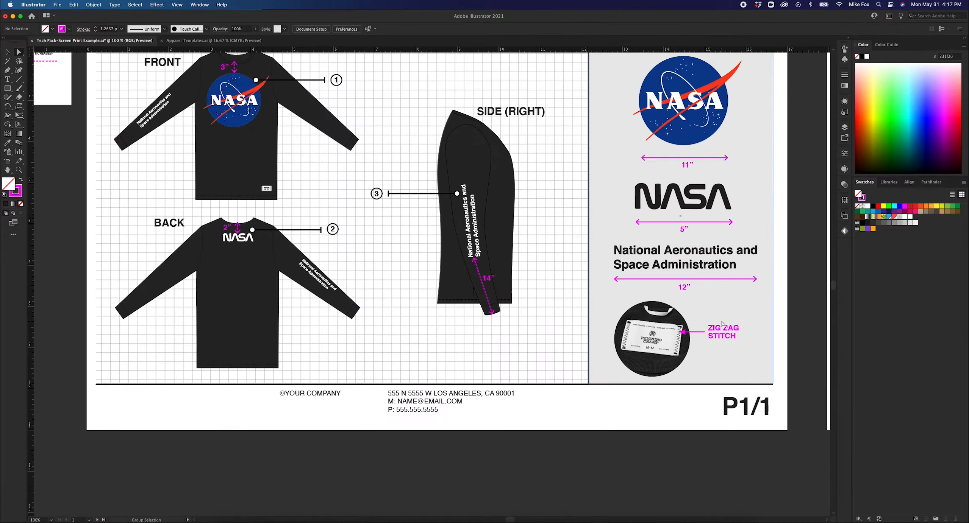
pyautogui.scroll(-1, 798, 317)
pyautogui.moveTo(796, 310); pyautogui.dragTo(583, 324)
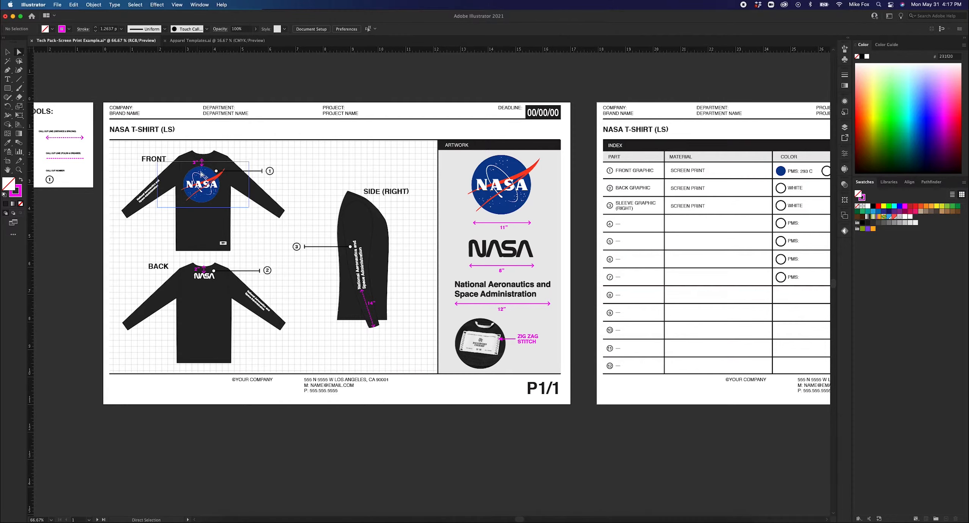
pyautogui.scroll(3, 193, 176)
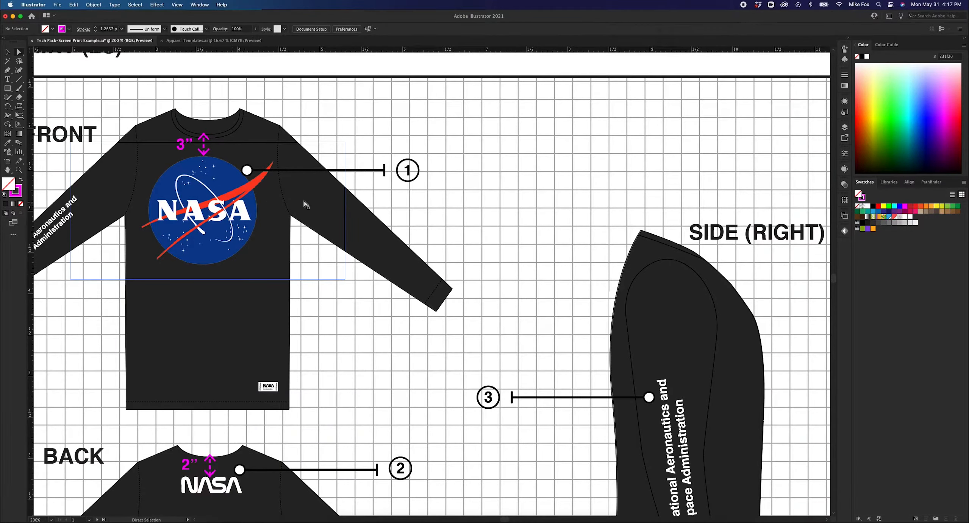
pyautogui.scroll(-3, 486, 173)
# Examine the index table's part, material and color entries for the numbered graphics on the second page
pyautogui.hscroll(6, 699, 186)
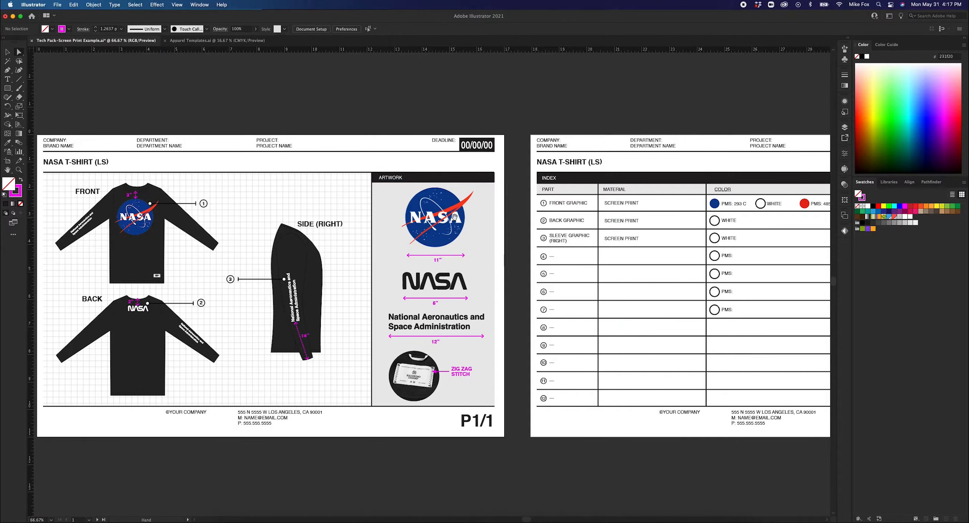
pyautogui.scroll(2, 608, 199)
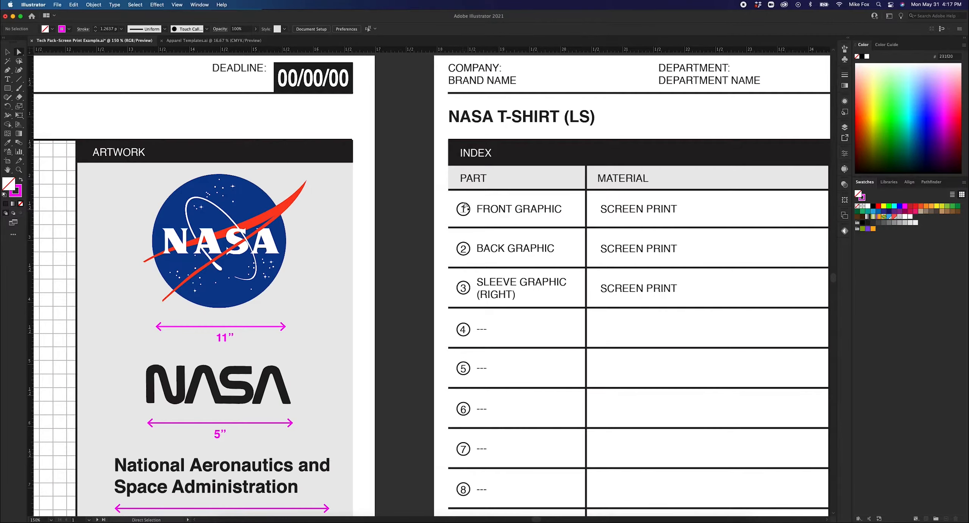
pyautogui.moveTo(684, 206); pyautogui.dragTo(531, 206)
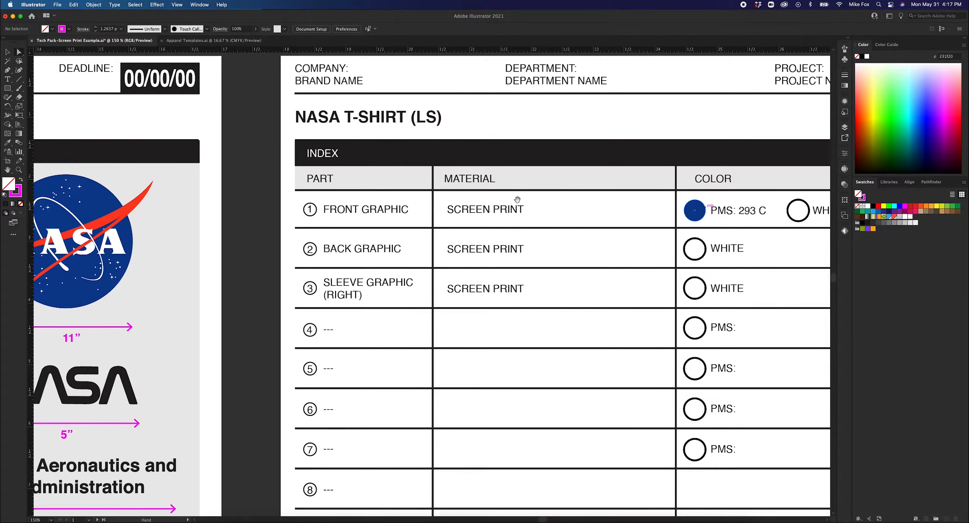
pyautogui.moveTo(605, 210); pyautogui.dragTo(447, 210)
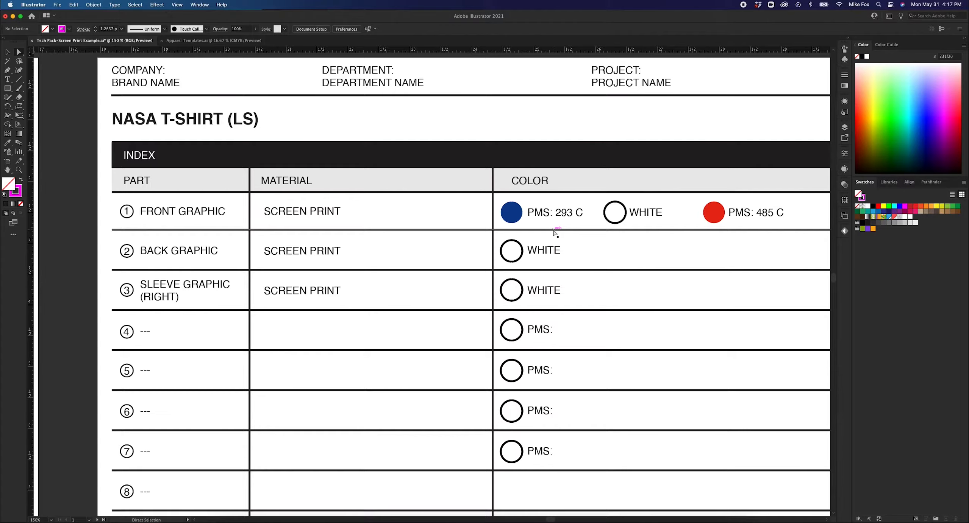
# Switch to the Pantone Color Finder in Chrome, and return to Illustrator to view the round NASA logo in the artwork panel
pyautogui.hotkey('ctrl', 'Up')
pyautogui.click(768, 181)
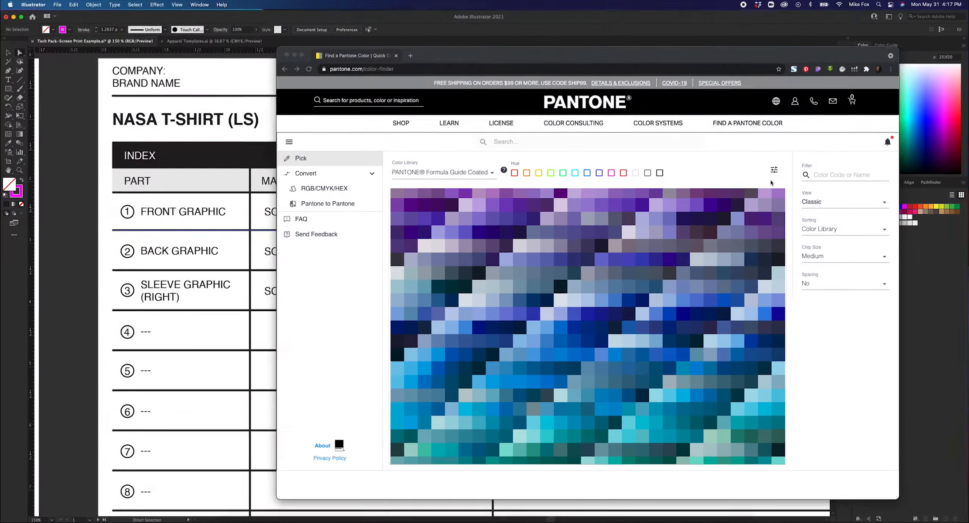
pyautogui.moveTo(463, 55); pyautogui.dragTo(465, 52)
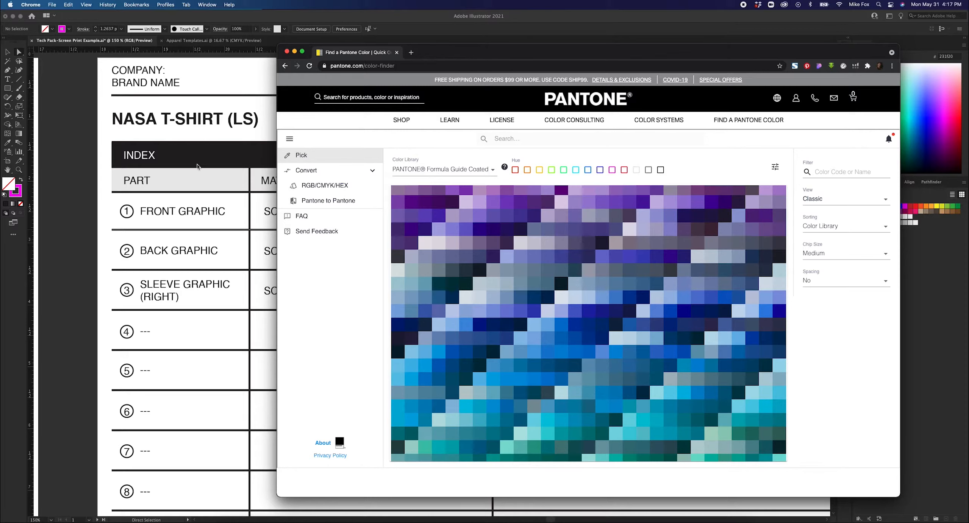
pyautogui.click(89, 212)
pyautogui.scroll(-1, 89, 210)
pyautogui.moveTo(158, 215); pyautogui.dragTo(616, 211)
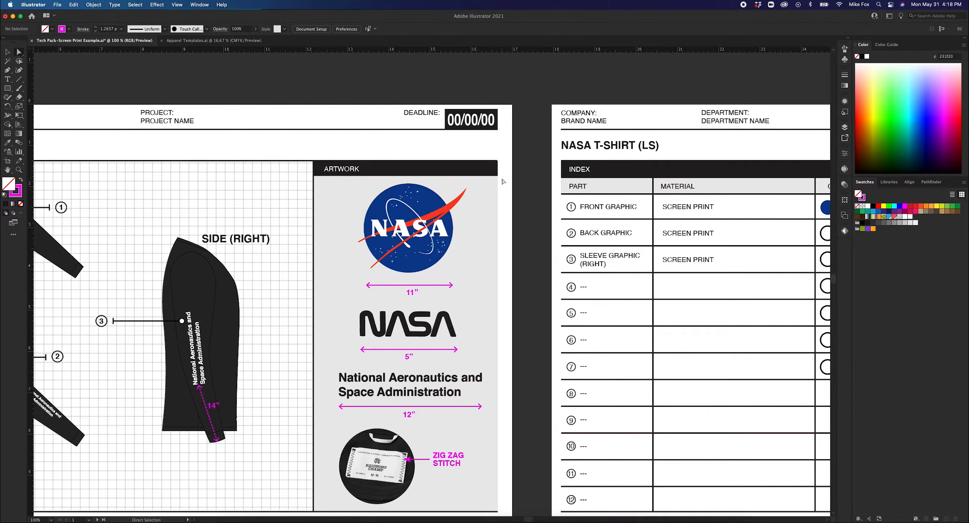
# Look up the blue PANTONE 2145 C in Chrome's Pantone Color Finder and select its color code in the page heading
pyautogui.hotkey('ctrl', 'Up')
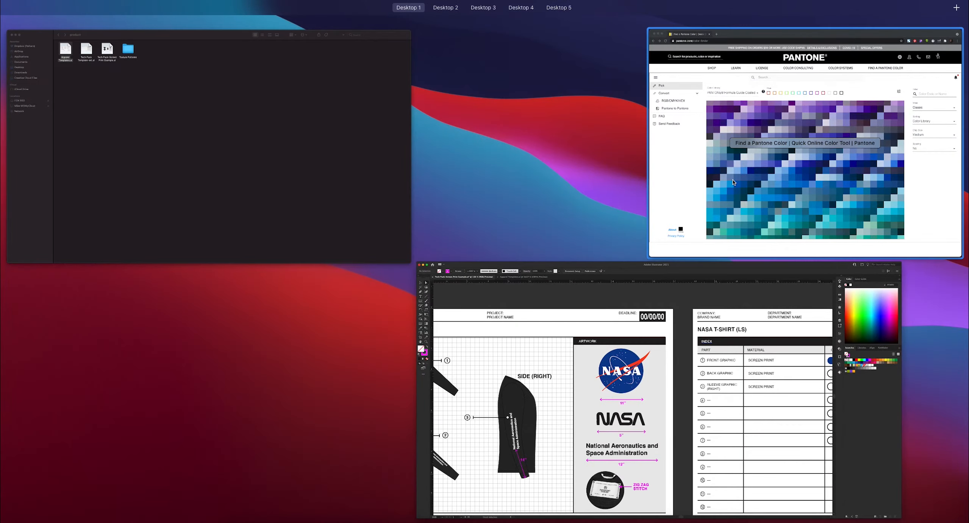
pyautogui.click(730, 183)
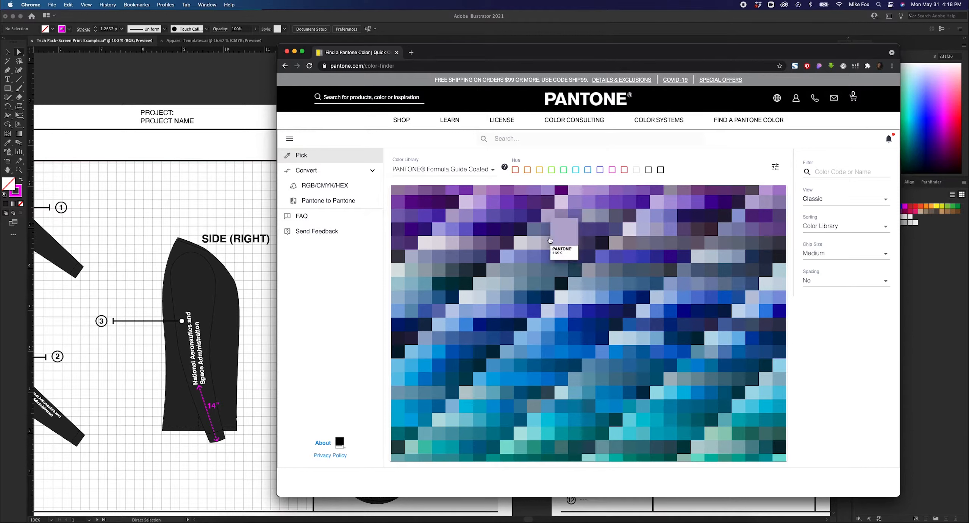
pyautogui.click(575, 342)
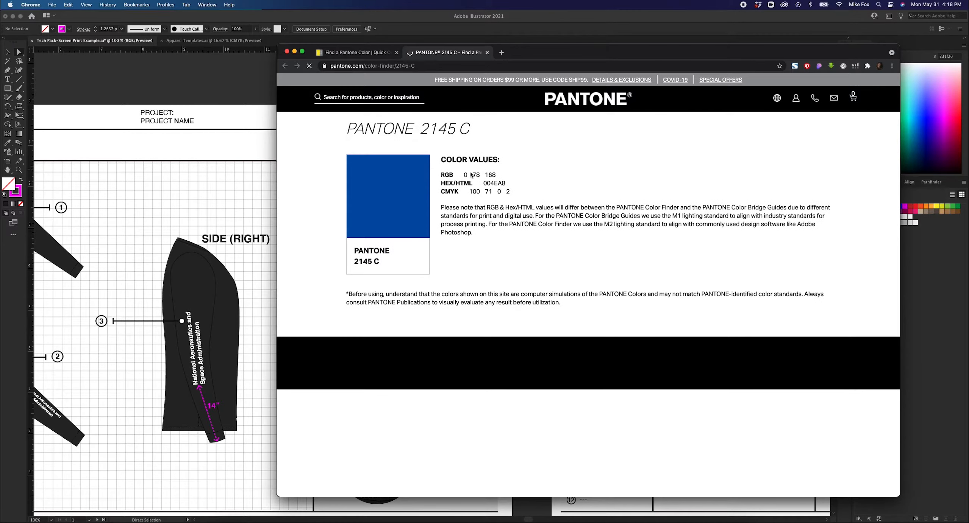
pyautogui.moveTo(421, 147); pyautogui.dragTo(488, 147)
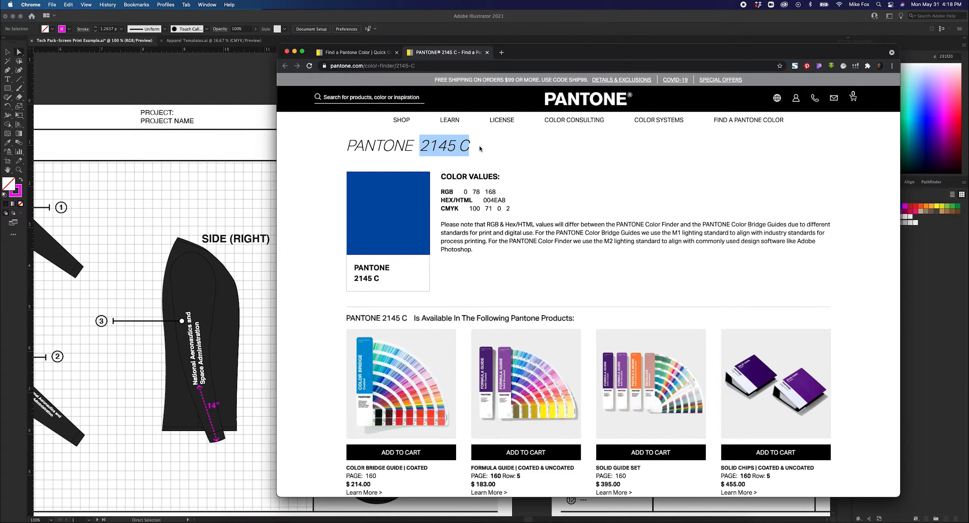
# Return to Illustrator and examine the front graphic's blue PMS label, the artwork panel and the index table's notes column
pyautogui.click(244, 95)
pyautogui.hscroll(10, 711, 195)
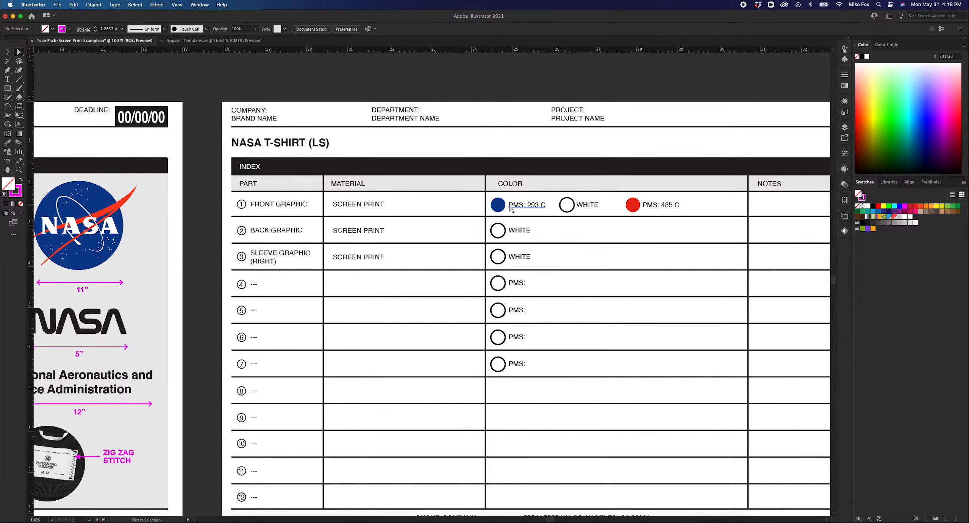
pyautogui.click(534, 207)
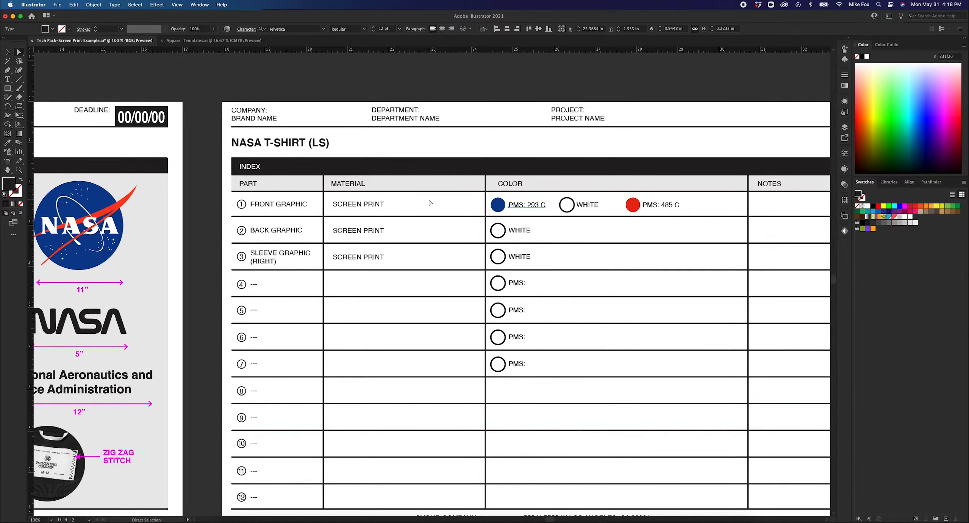
pyautogui.moveTo(329, 181); pyautogui.dragTo(705, 142)
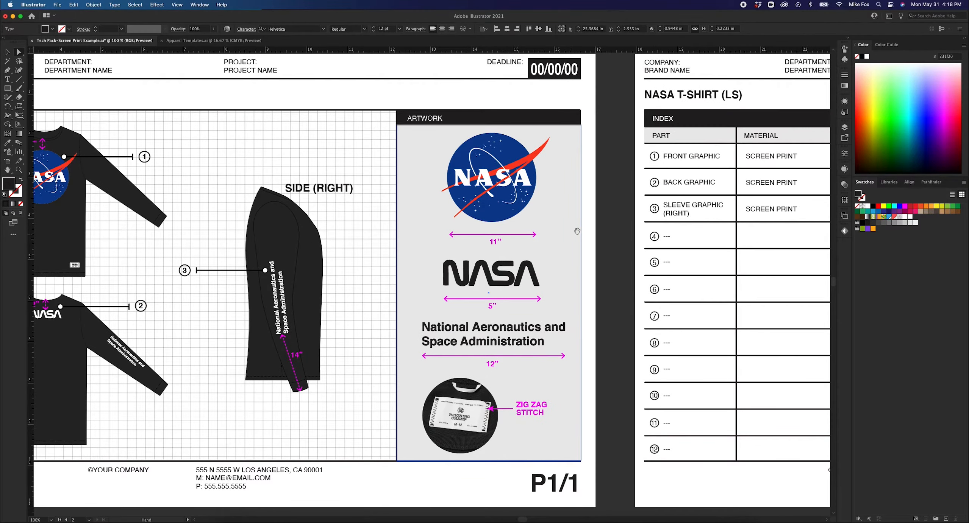
pyautogui.moveTo(576, 231); pyautogui.dragTo(409, 238)
pyautogui.moveTo(693, 231); pyautogui.dragTo(331, 222)
pyautogui.moveTo(665, 166); pyautogui.dragTo(663, 182)
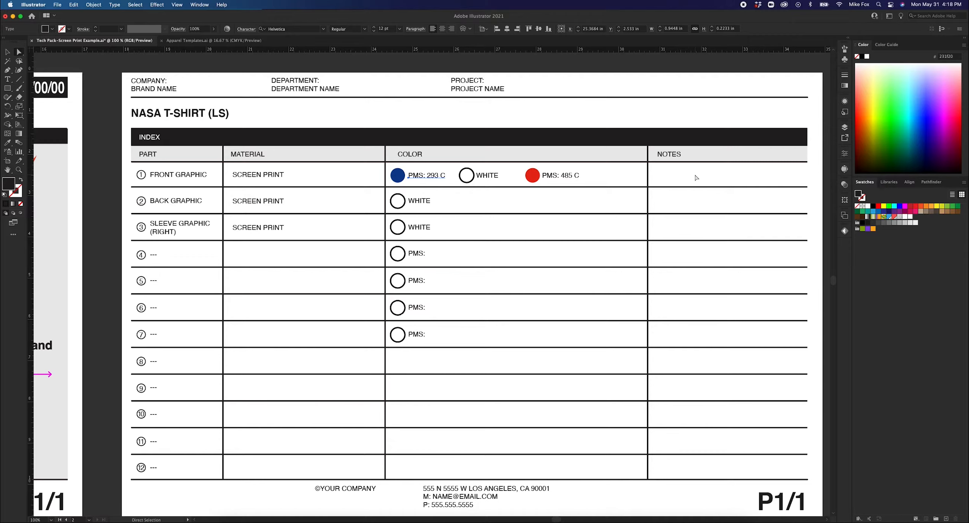
# Start saving both tech pack pages as Tech Pack-Screen Print Example in Adobe PDF format, including all artboards
pyautogui.press('super+minus')
pyautogui.press('super+minus')
pyautogui.moveTo(444, 120); pyautogui.dragTo(537, 160)
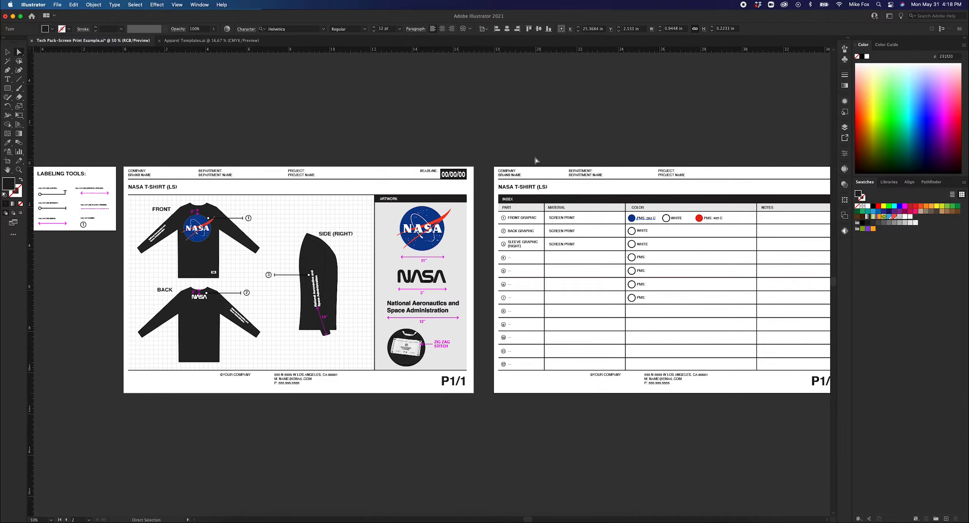
pyautogui.click(462, 127)
pyautogui.click(58, 5)
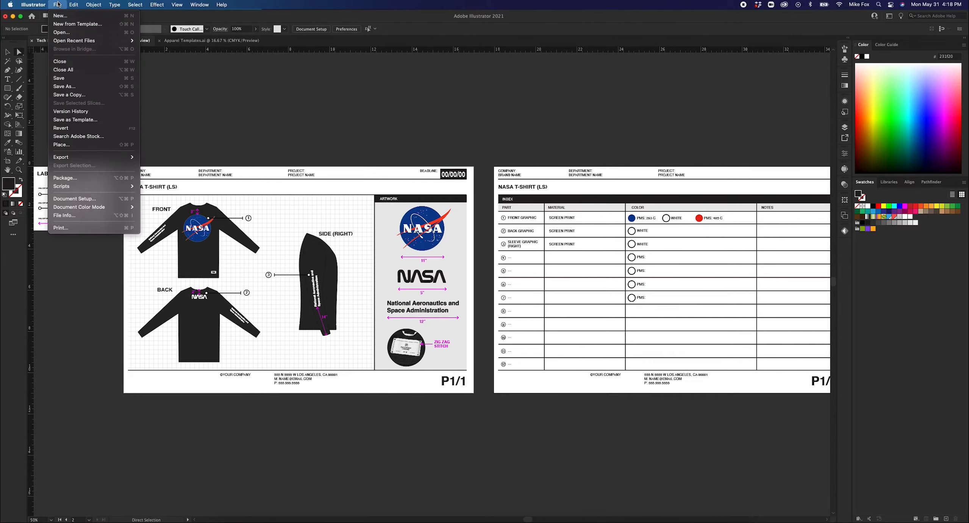
pyautogui.click(86, 86)
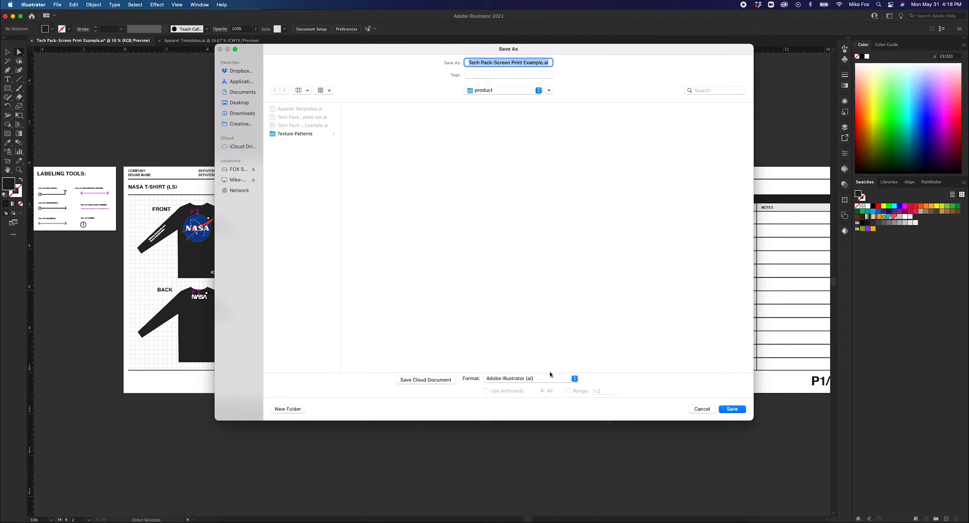
pyautogui.click(564, 379)
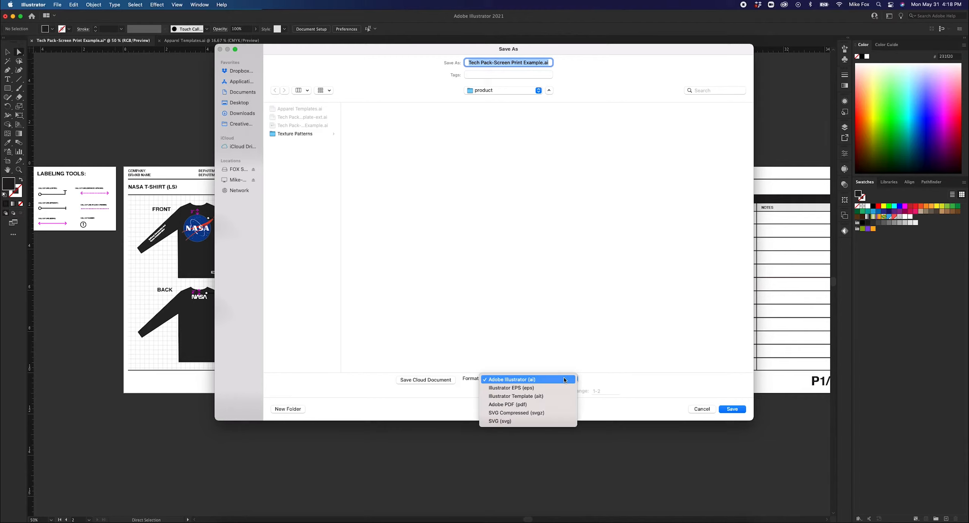
pyautogui.click(544, 405)
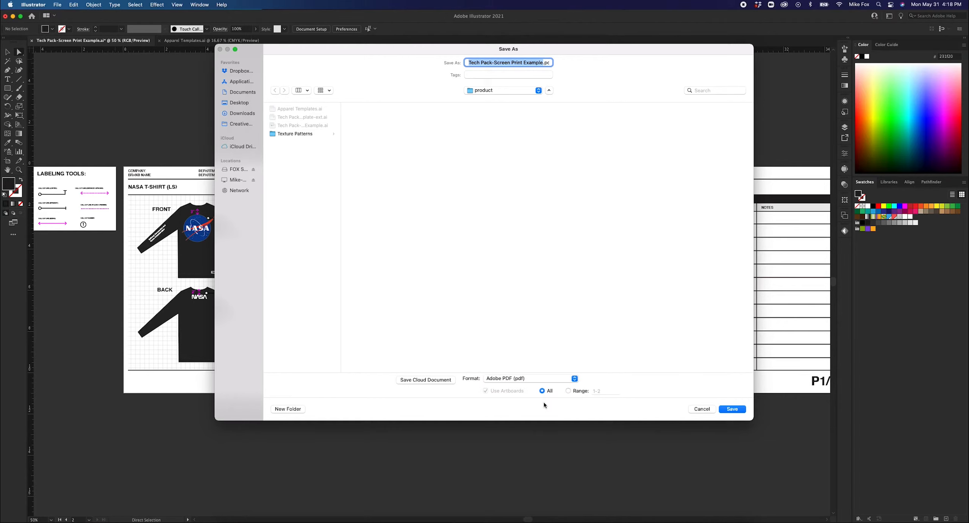
pyautogui.click(732, 410)
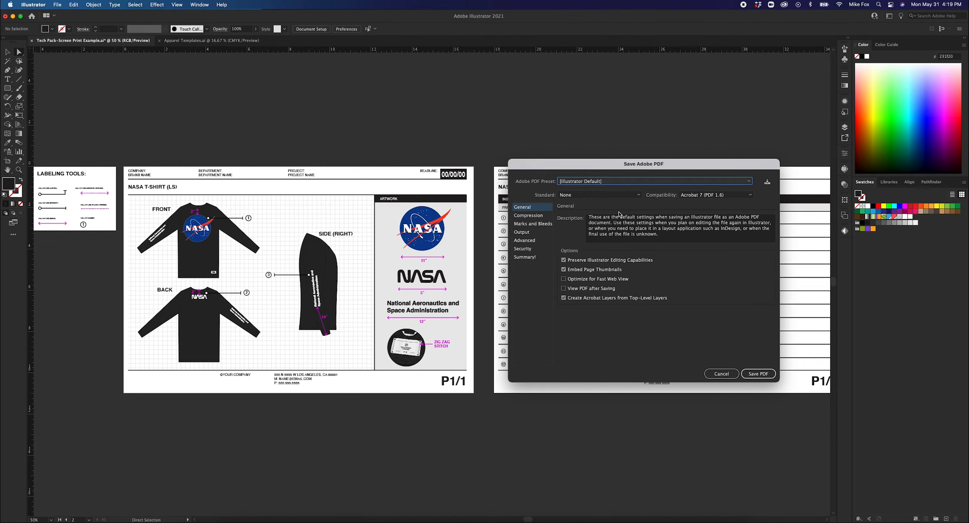
# Turn off Preserve Illustrator Editing Capabilities in the PDF save options, and cancel the PDF save
pyautogui.moveTo(627, 168); pyautogui.dragTo(474, 123)
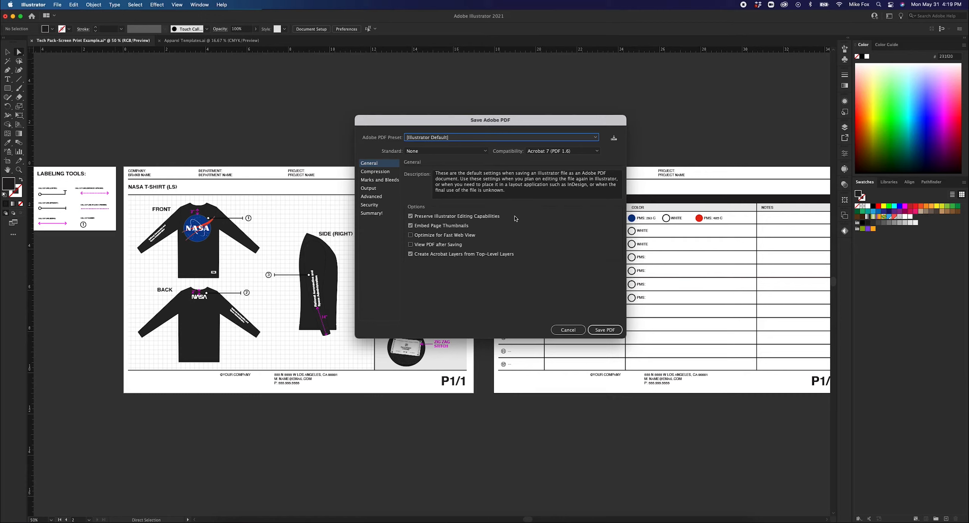
pyautogui.moveTo(549, 125); pyautogui.dragTo(550, 116)
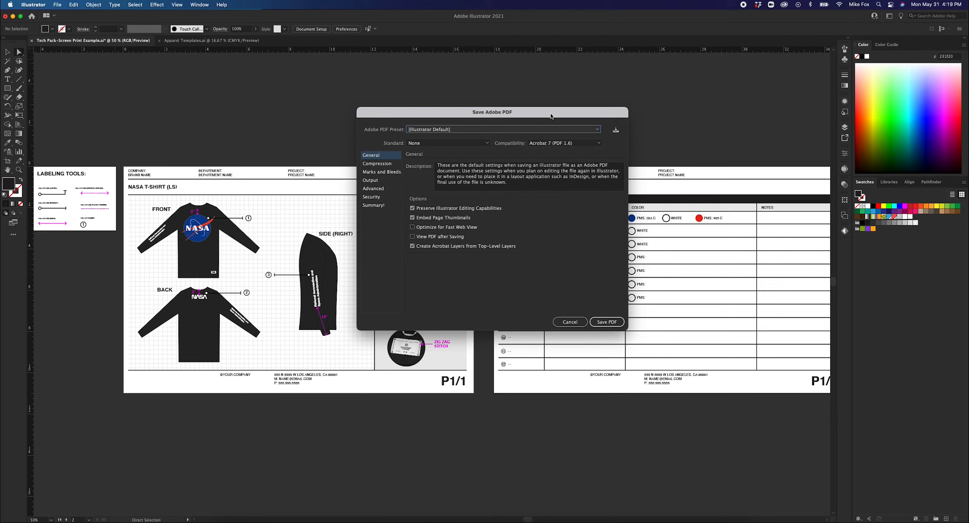
pyautogui.moveTo(551, 116); pyautogui.dragTo(543, 110)
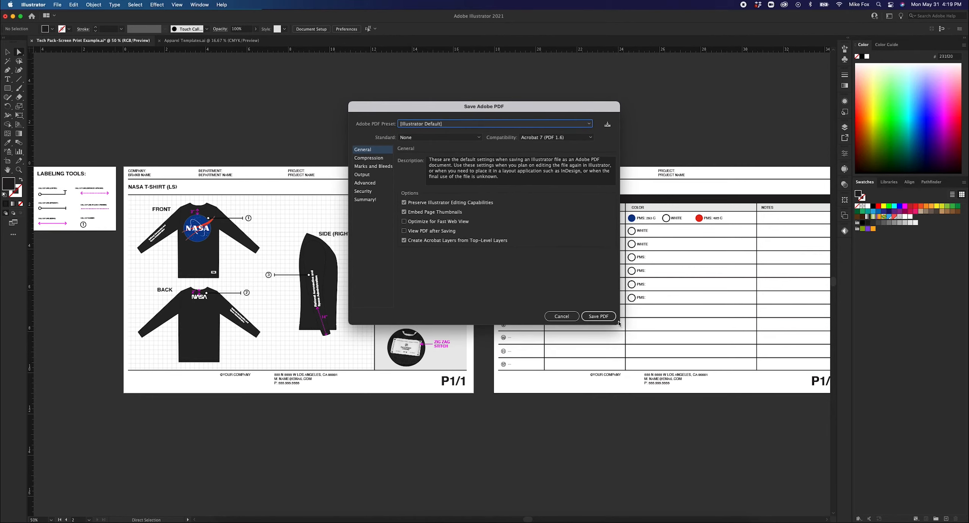
pyautogui.click(405, 203)
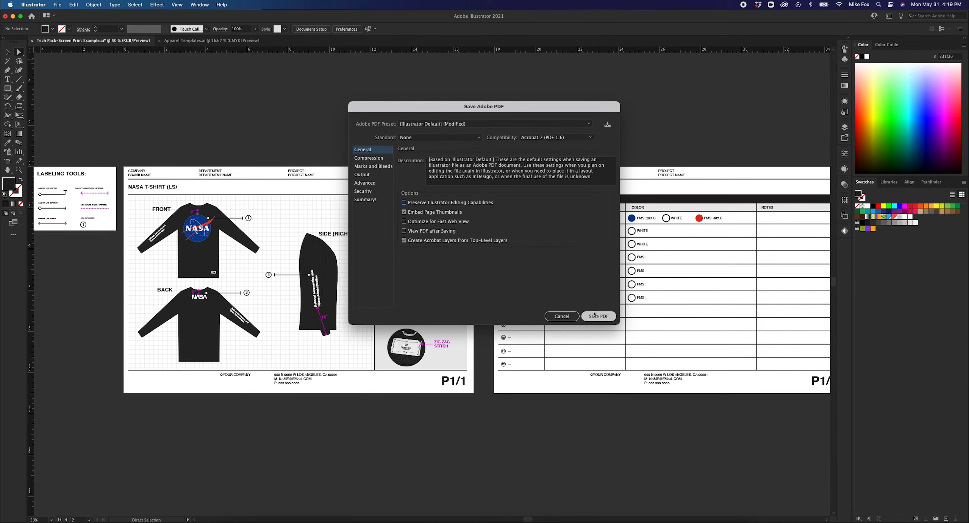
pyautogui.click(558, 317)
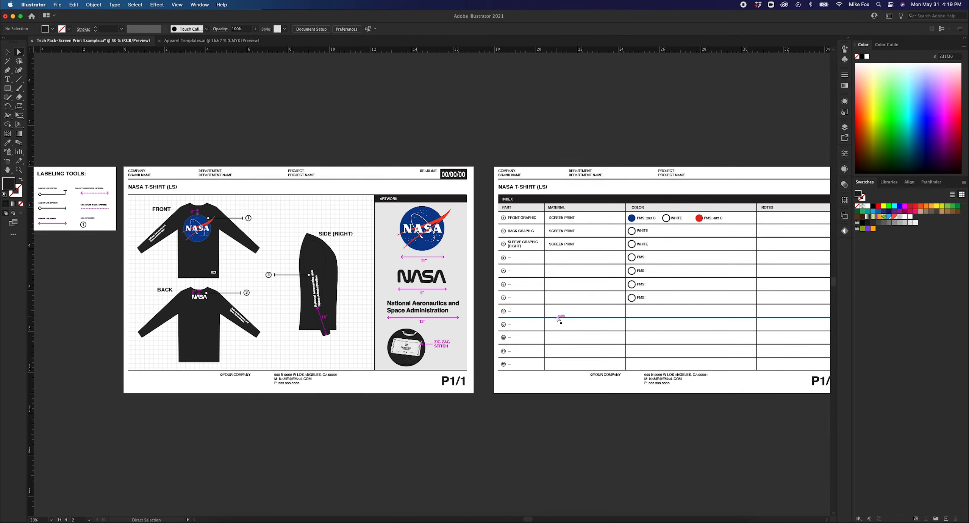